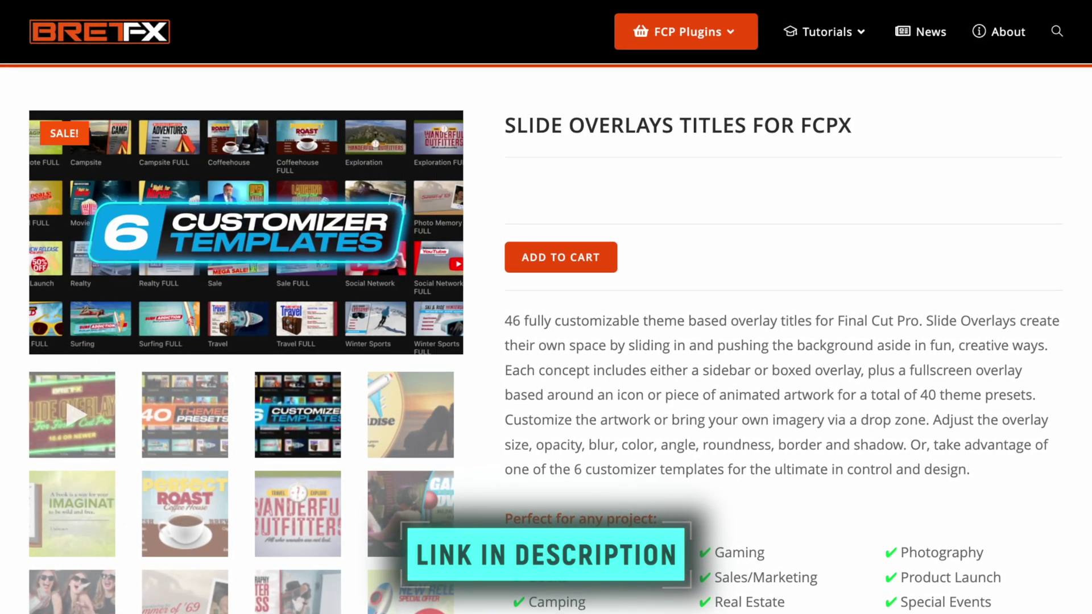
# Browse the Slide Overlays presets and the installed titles in Final Cut Pro.
pyautogui.press('Right')
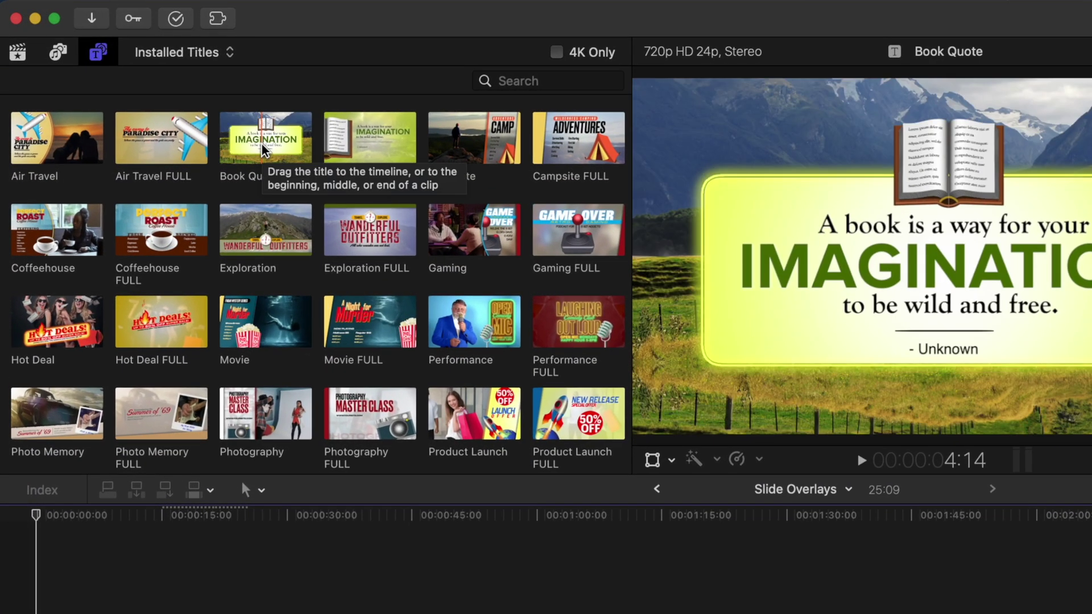
pyautogui.scroll(-5, 196, 107)
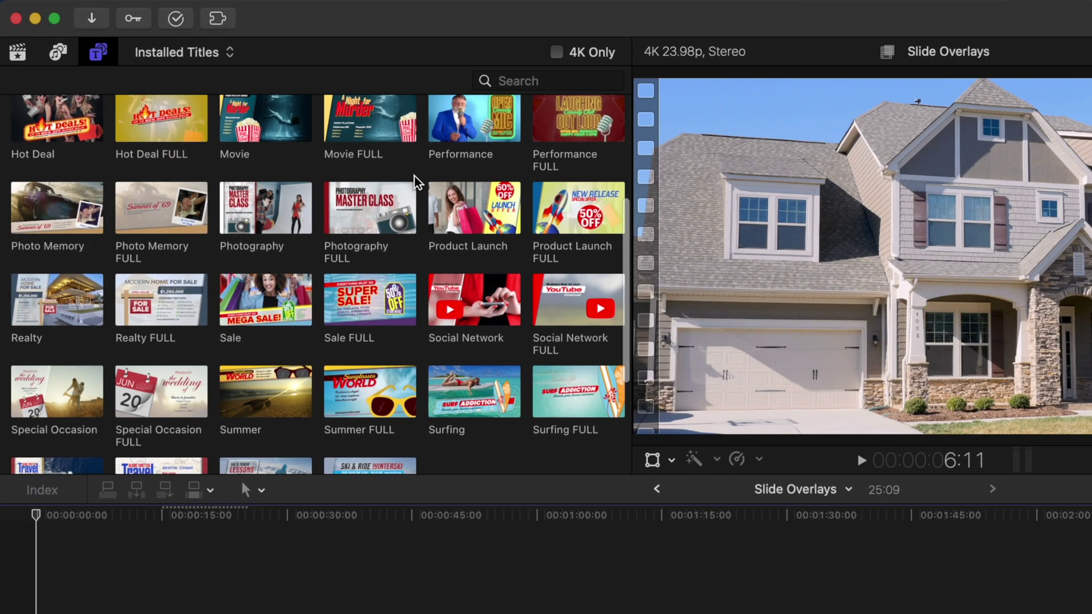
pyautogui.scroll(-4, 414, 182)
pyautogui.scroll(8, 418, 182)
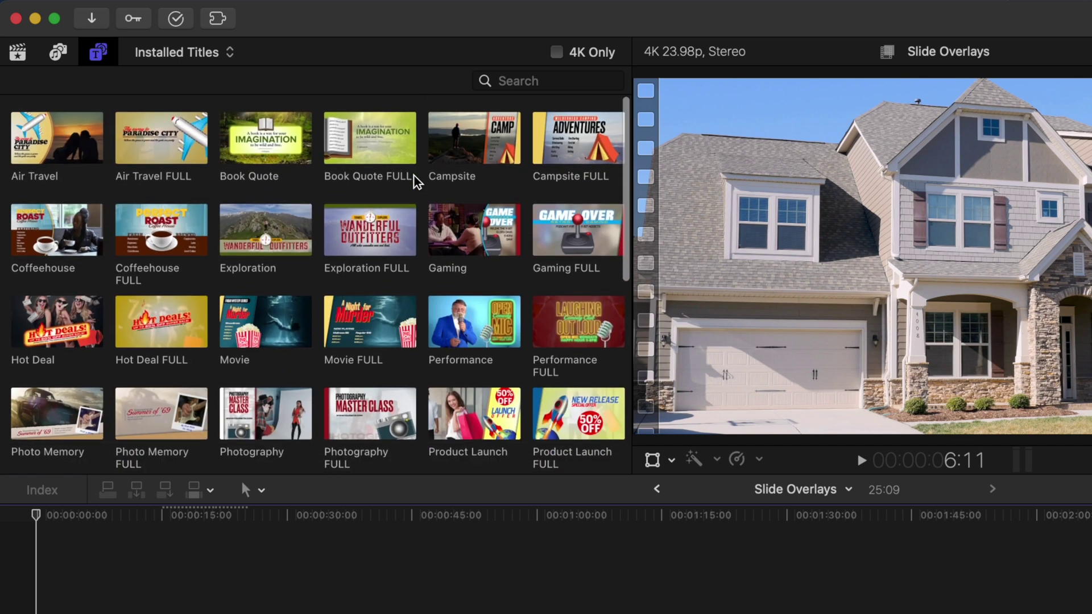
pyautogui.moveTo(24, 148)
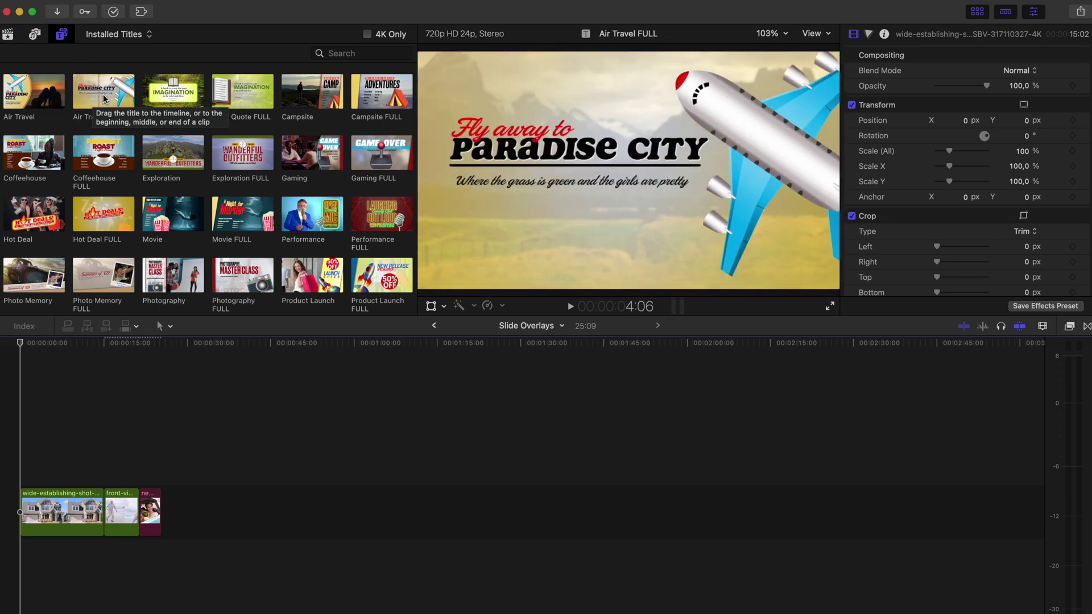
# Add the Realty title above the house clip at the start of the timeline, and fit the whole project in the timeline view.
pyautogui.scroll(-5, 114, 98)
pyautogui.scroll(-1, 208, 188)
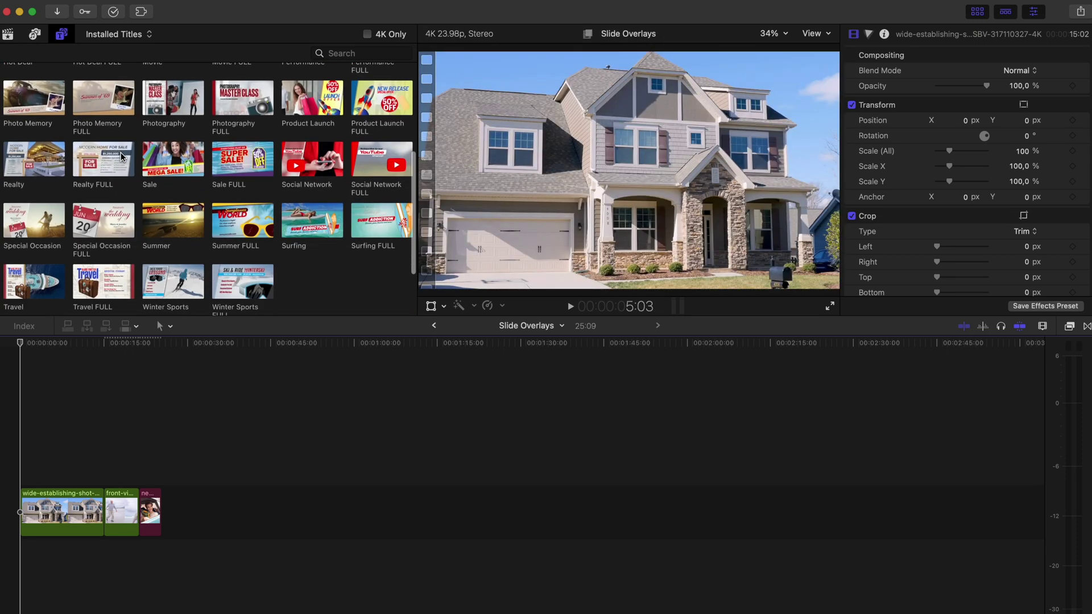
pyautogui.moveTo(43, 166); pyautogui.dragTo(11, 470)
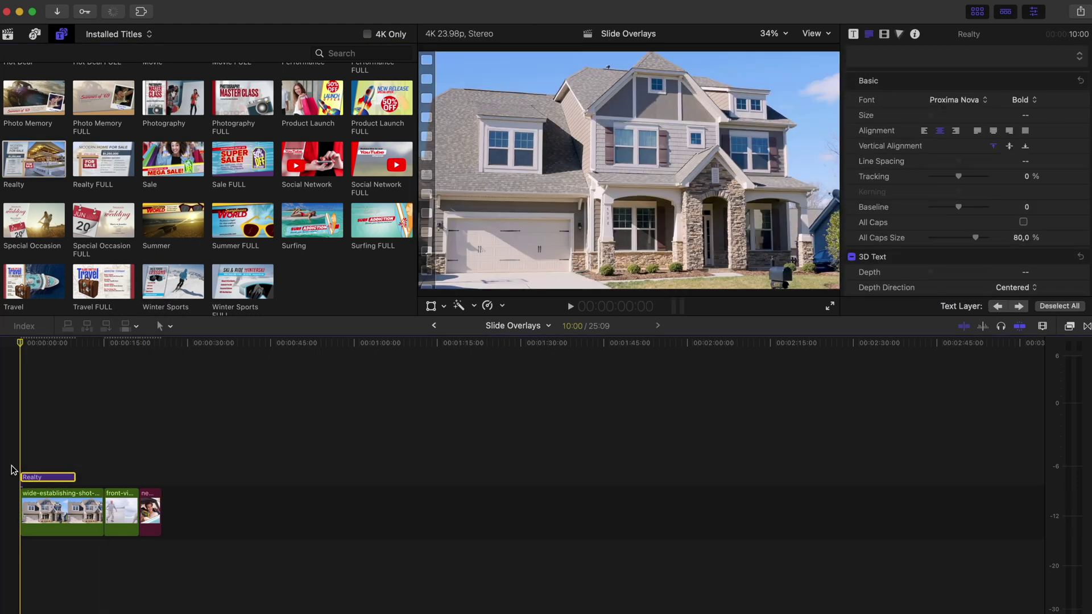
pyautogui.hotkey('shift', 'z')
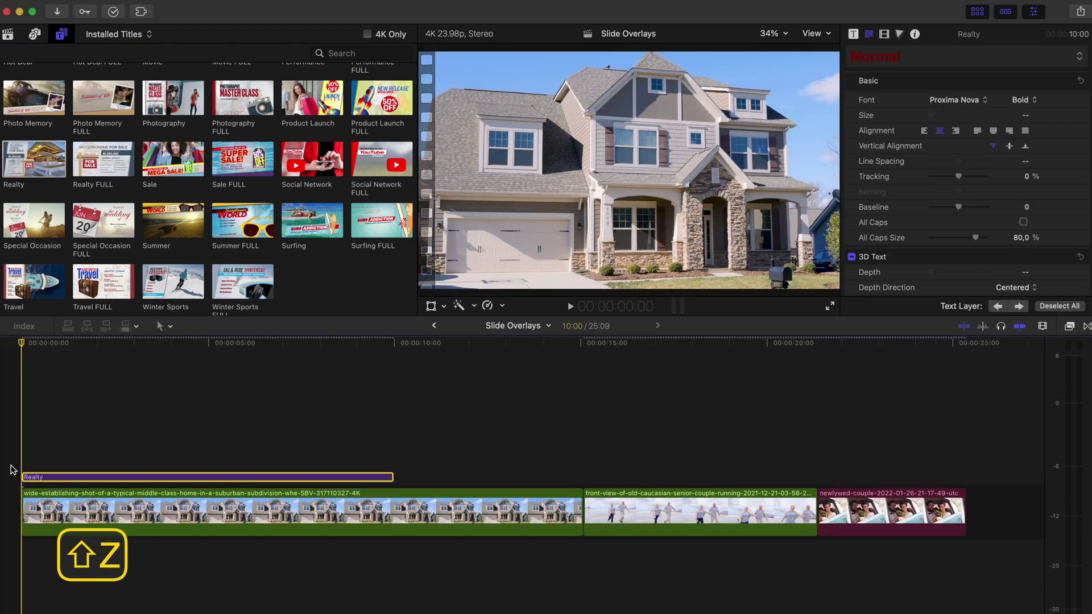
pyautogui.click(23, 429)
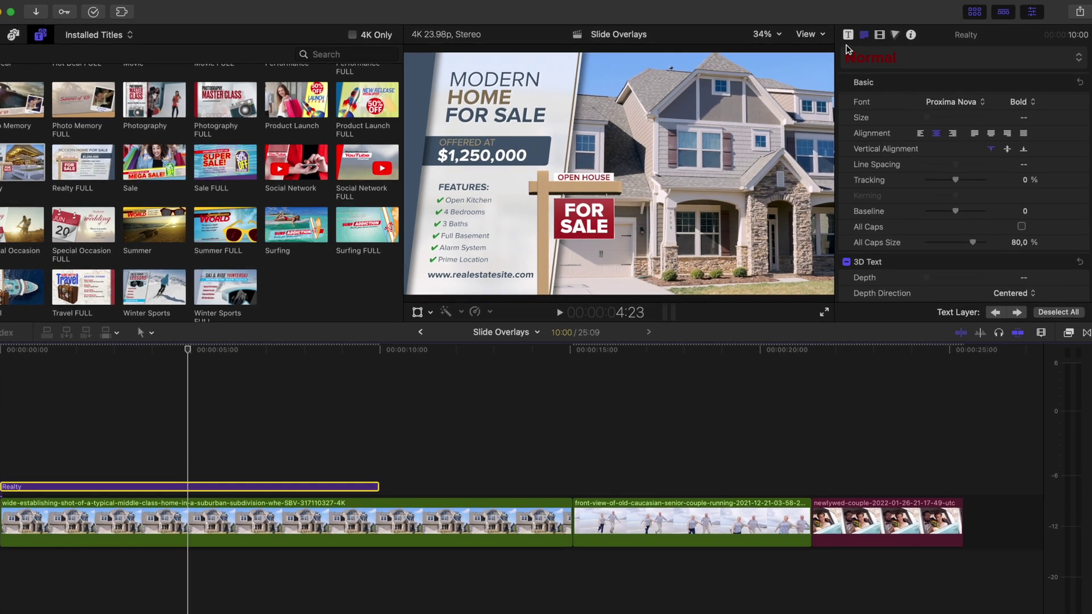
# Show the Realty title's published parameters in a full-height inspector, and preview its animation from the start.
pyautogui.click(853, 33)
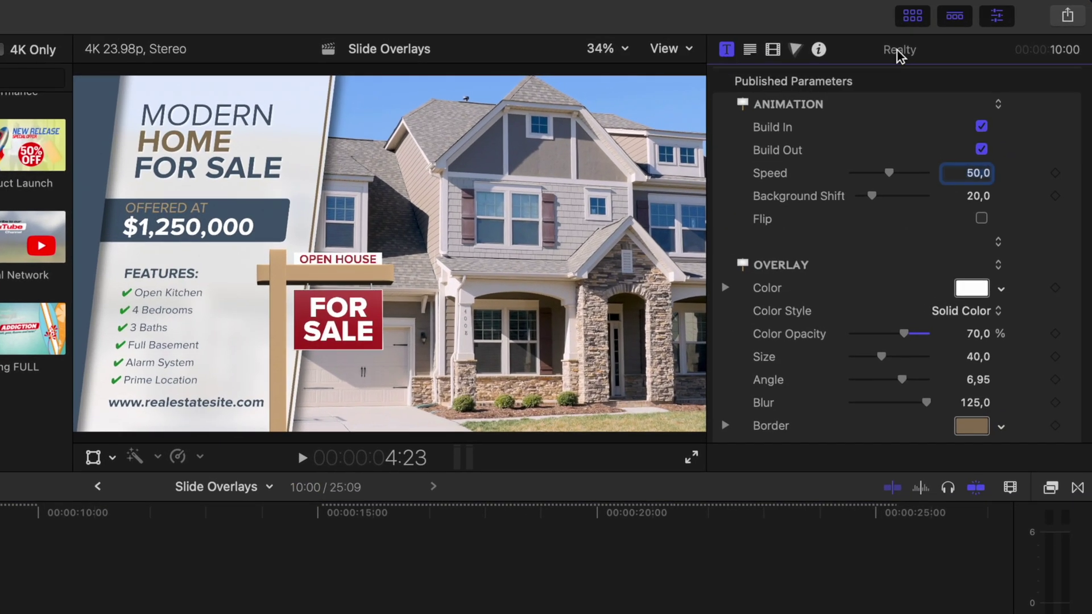
pyautogui.doubleClick(896, 50)
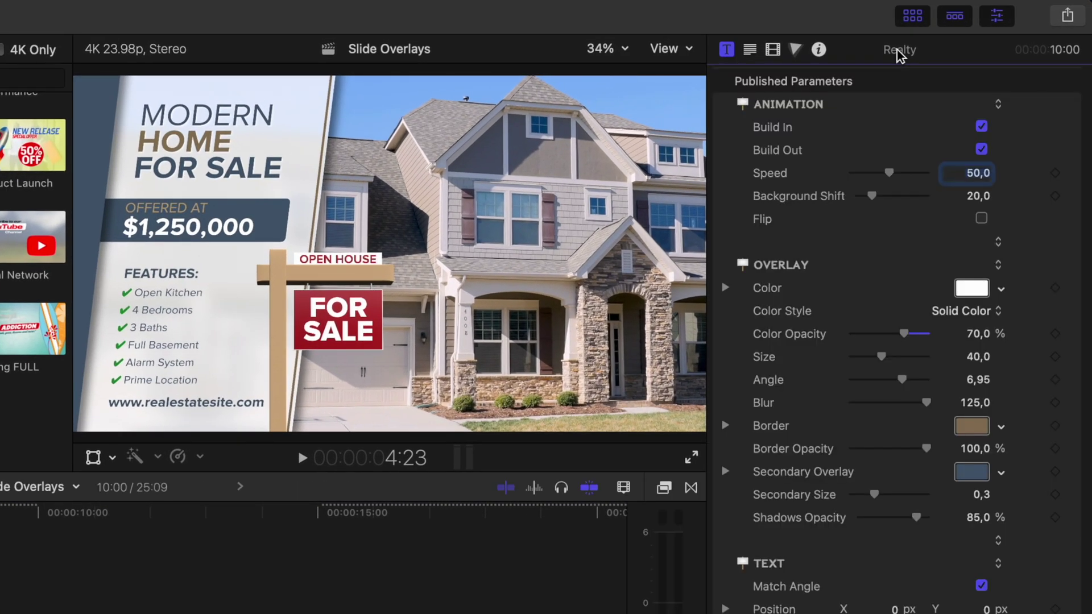
pyautogui.scroll(-2, 918, 403)
pyautogui.scroll(-5, 919, 407)
pyautogui.scroll(6, 919, 409)
pyautogui.press('Home')
pyautogui.press('space')
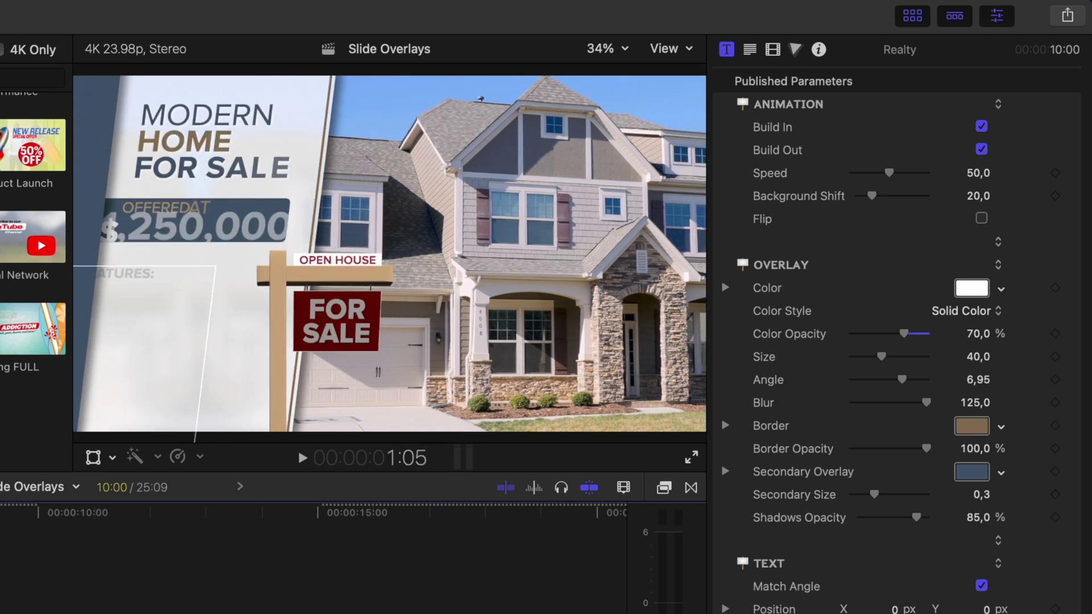
# Set the animation's Speed to 9.68 and Background Shift to 10.27, and try out the Flip option.
pyautogui.moveTo(890, 173); pyautogui.dragTo(942, 179)
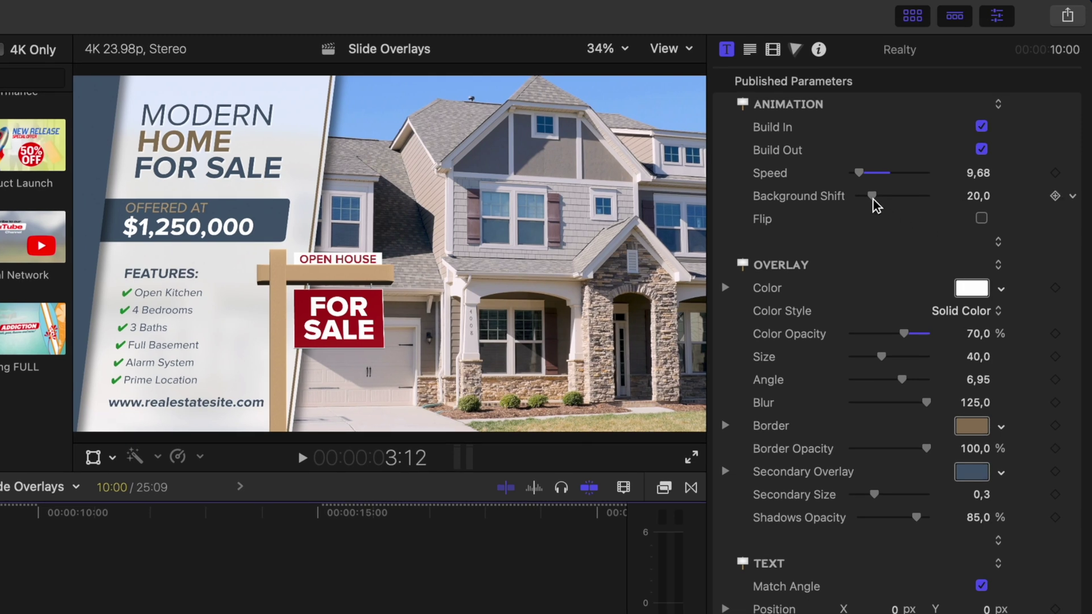
pyautogui.moveTo(872, 196)
pyautogui.mouseDown()
pyautogui.moveTo(887, 198)
pyautogui.moveTo(866, 200)
pyautogui.mouseUp()
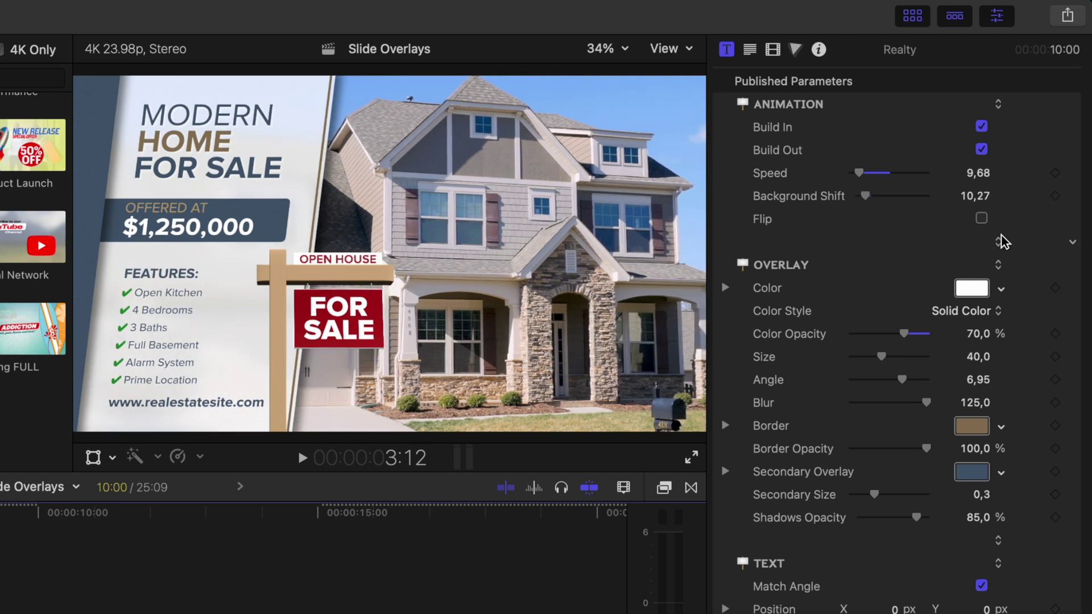
pyautogui.click(980, 219)
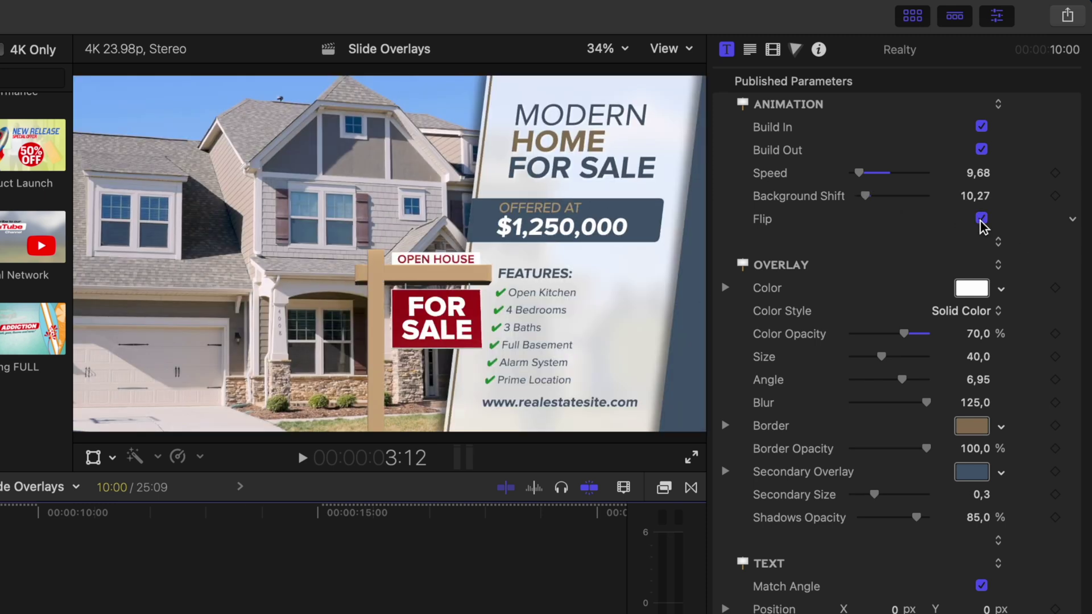
pyautogui.click(981, 219)
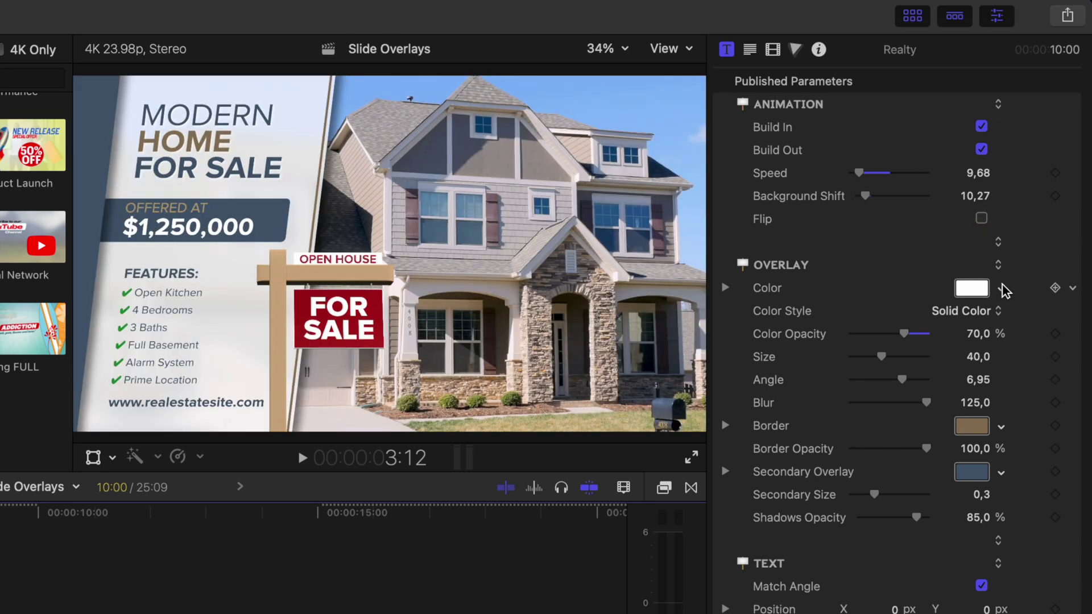
# Change the overlay's Color Style to Vignette and set its Color Opacity to 56.32%.
pyautogui.click(965, 311)
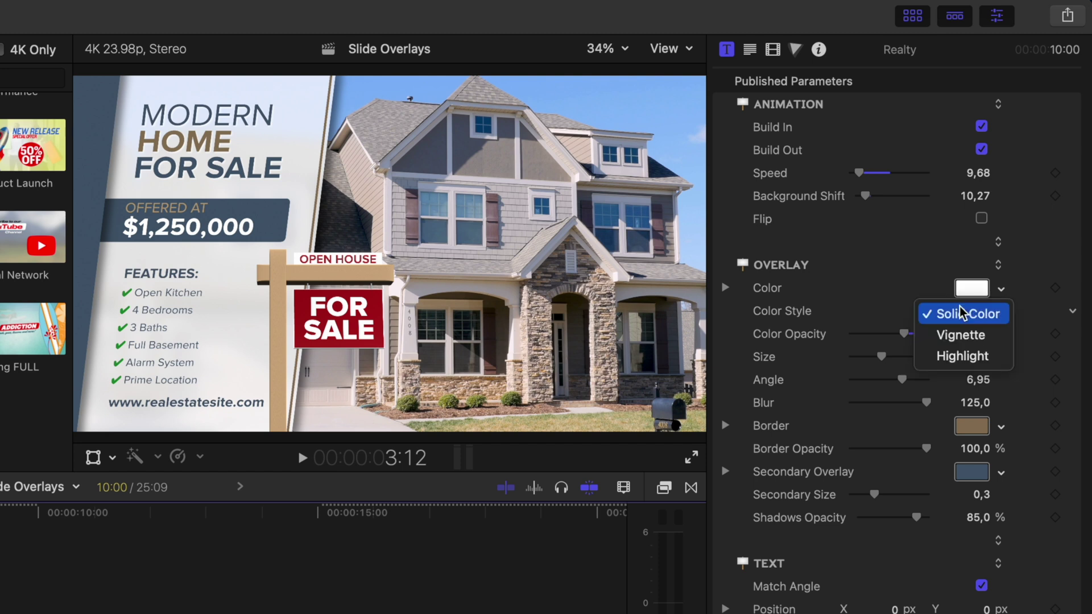
pyautogui.click(965, 334)
pyautogui.moveTo(903, 335)
pyautogui.mouseDown()
pyautogui.moveTo(916, 337)
pyautogui.moveTo(892, 335)
pyautogui.mouseUp()
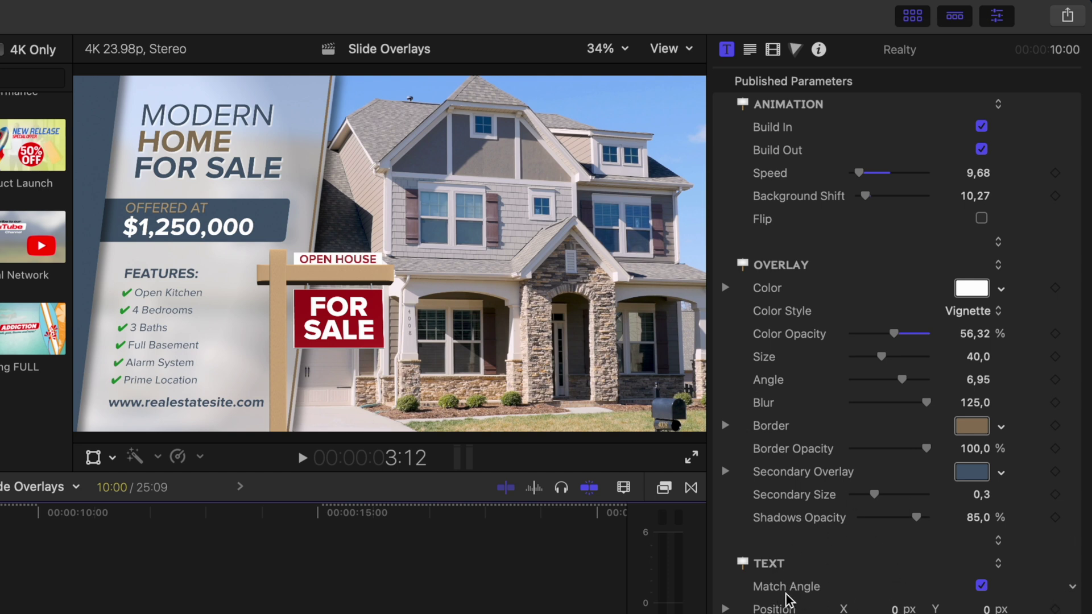
# Try the text without Match Angle, then set its X position to -1.4 px and Shape Width to 658.
pyautogui.click(981, 586)
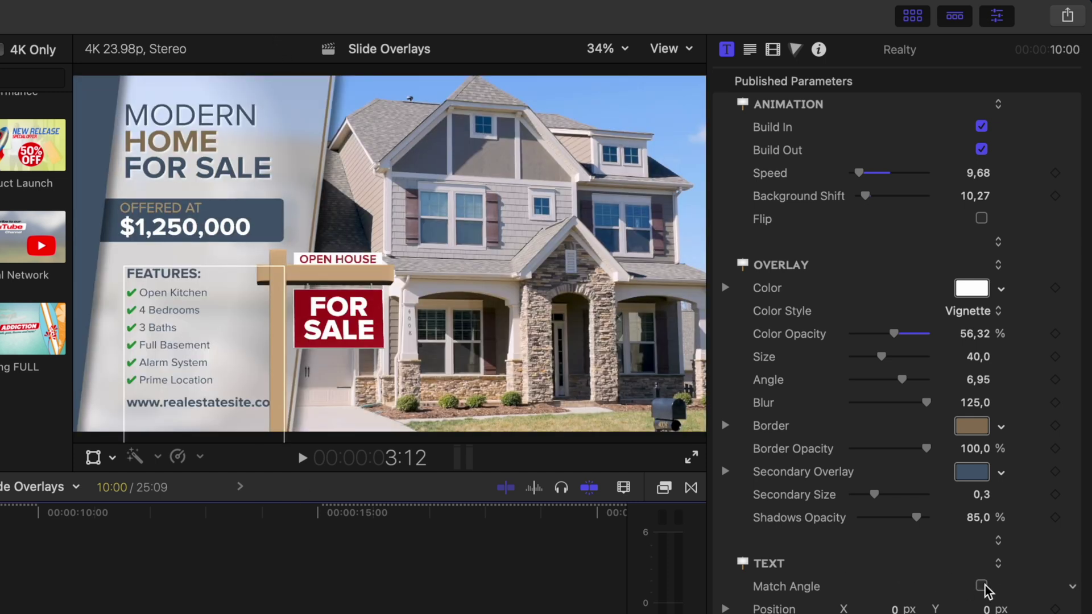
pyautogui.click(981, 586)
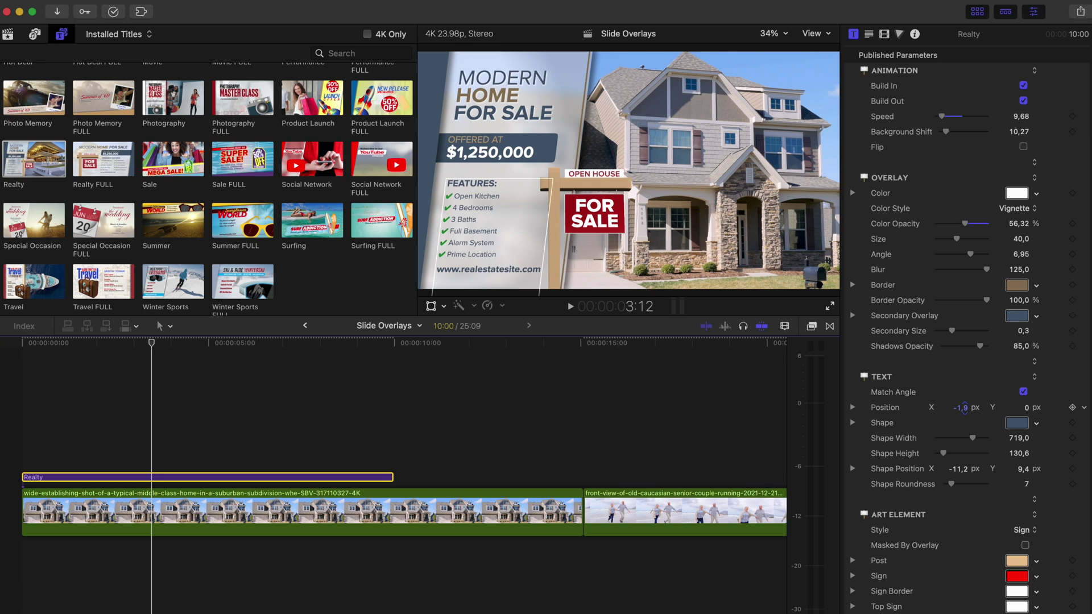
pyautogui.moveTo(965, 408); pyautogui.dragTo(965, 405)
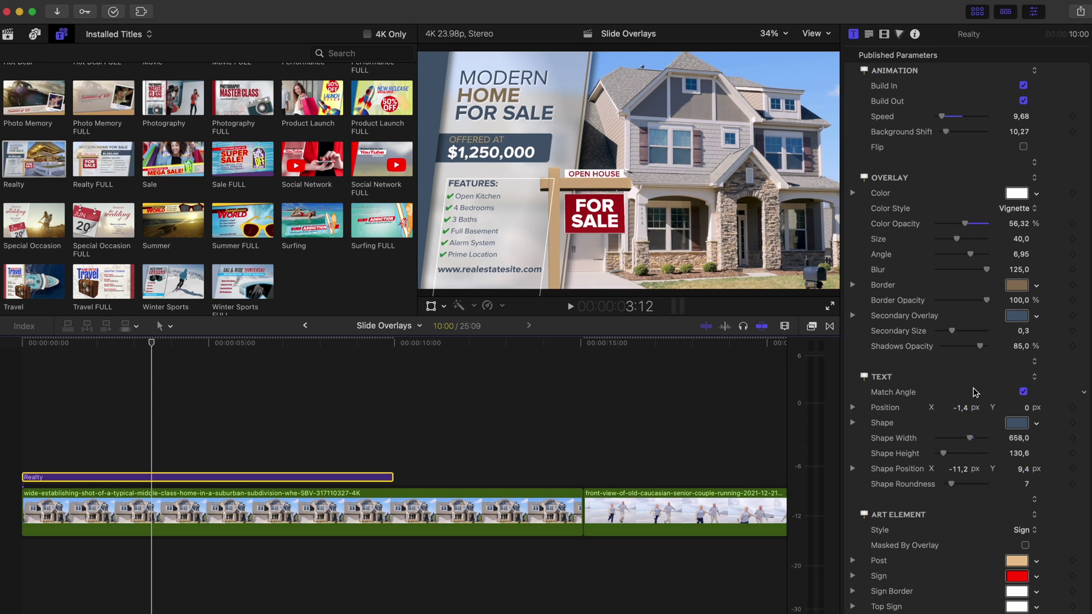
# Replace the word MODERN with LUXURY in the title's headline.
pyautogui.doubleClick(512, 96)
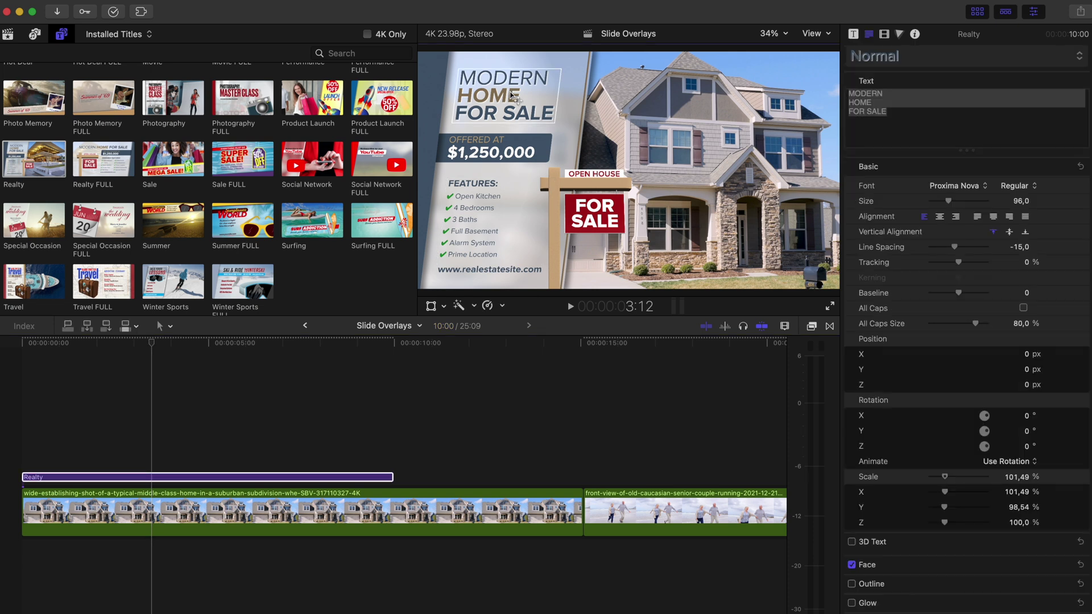
pyautogui.doubleClick(893, 93)
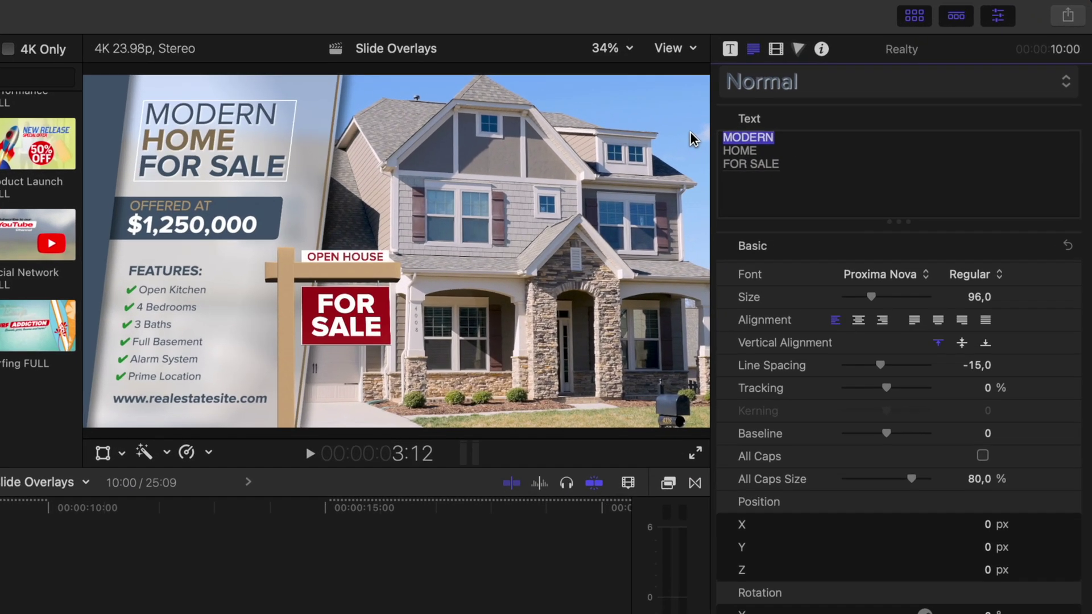
pyautogui.write('LUXURY')
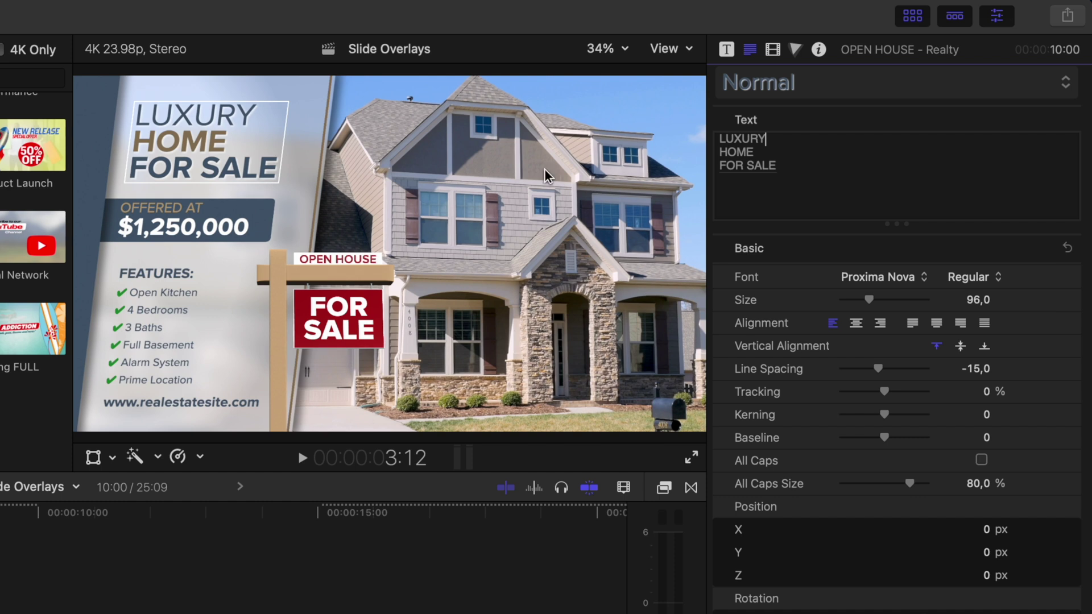
# Change the price below OFFERED AT to $1,000,000.
pyautogui.doubleClick(171, 240)
pyautogui.click(819, 164)
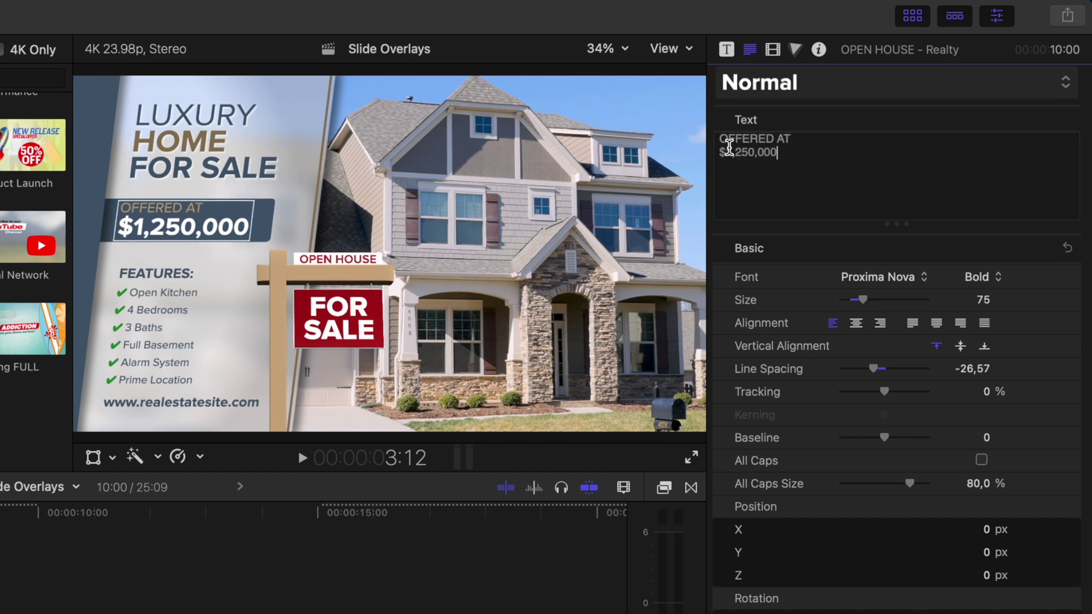
pyautogui.click(741, 149)
pyautogui.press('BackSpace')
pyautogui.press('Right')
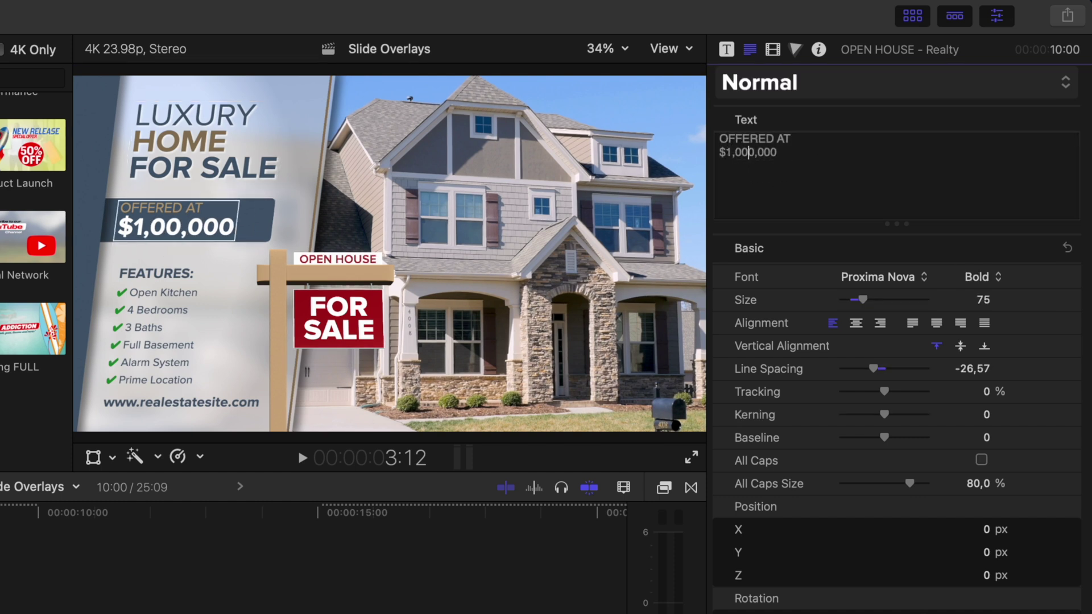
# Try replacing the checkmark before Open Kitchen in the features list with a fire emoji, and undo it.
pyautogui.click(184, 353)
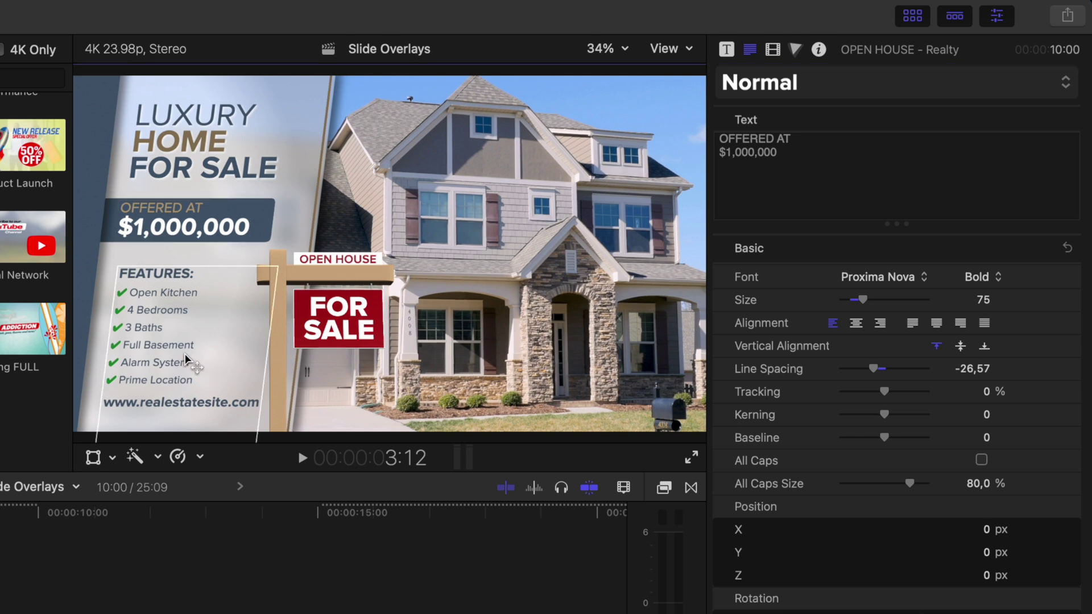
pyautogui.click(812, 169)
pyautogui.doubleClick(726, 152)
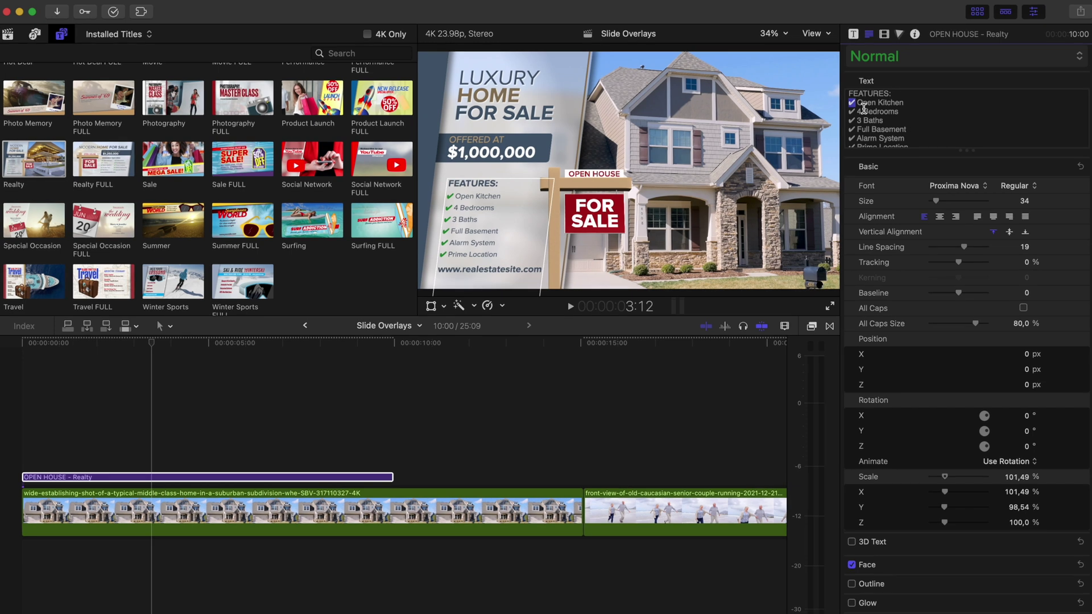
pyautogui.press('ctrl+super+space')
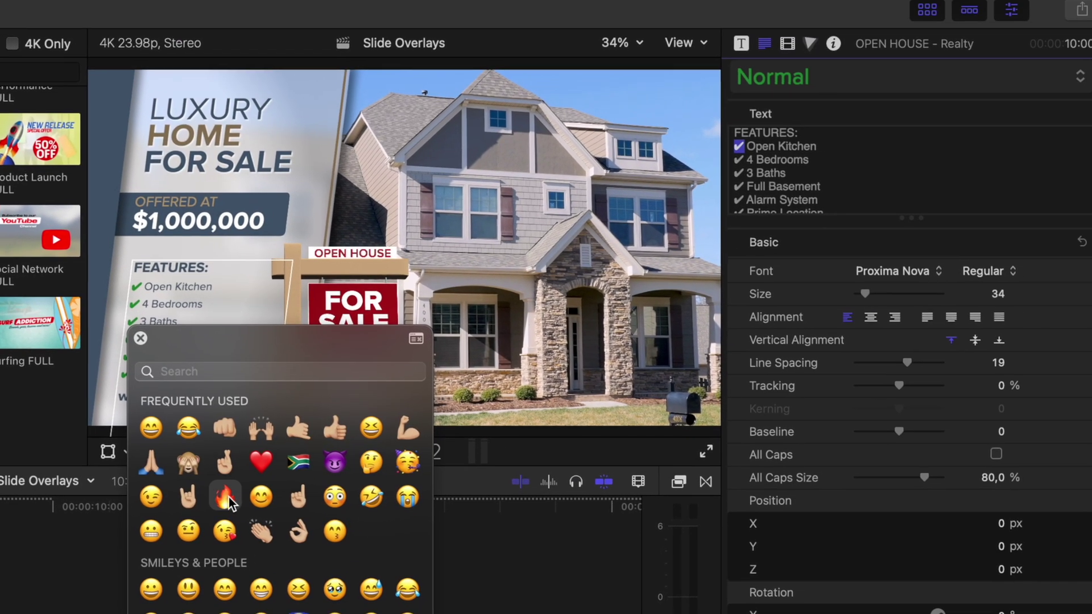
pyautogui.click(490, 351)
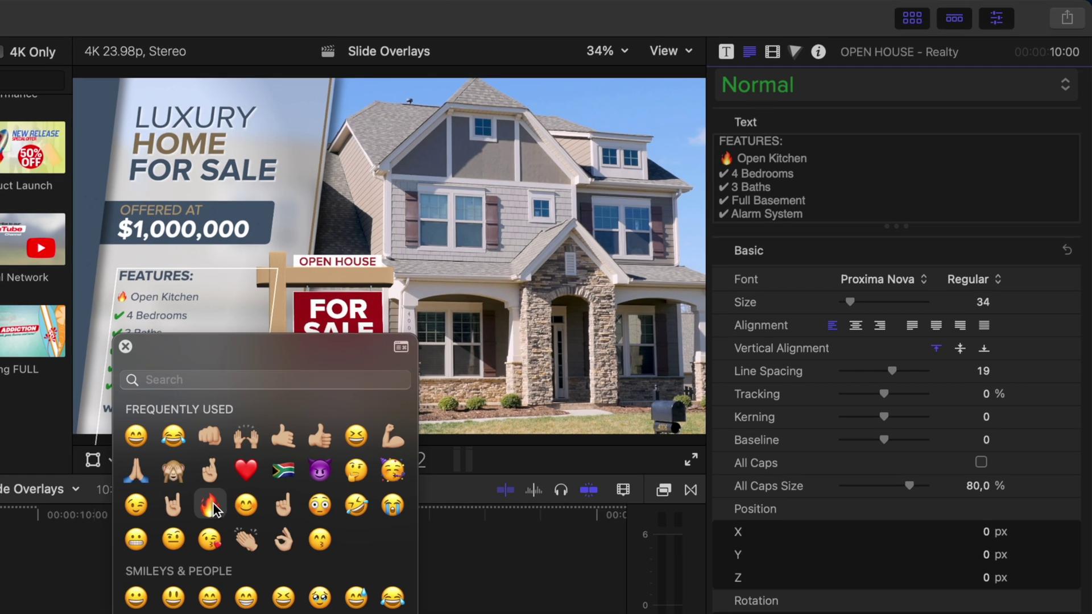
pyautogui.click(125, 347)
pyautogui.press('super+z')
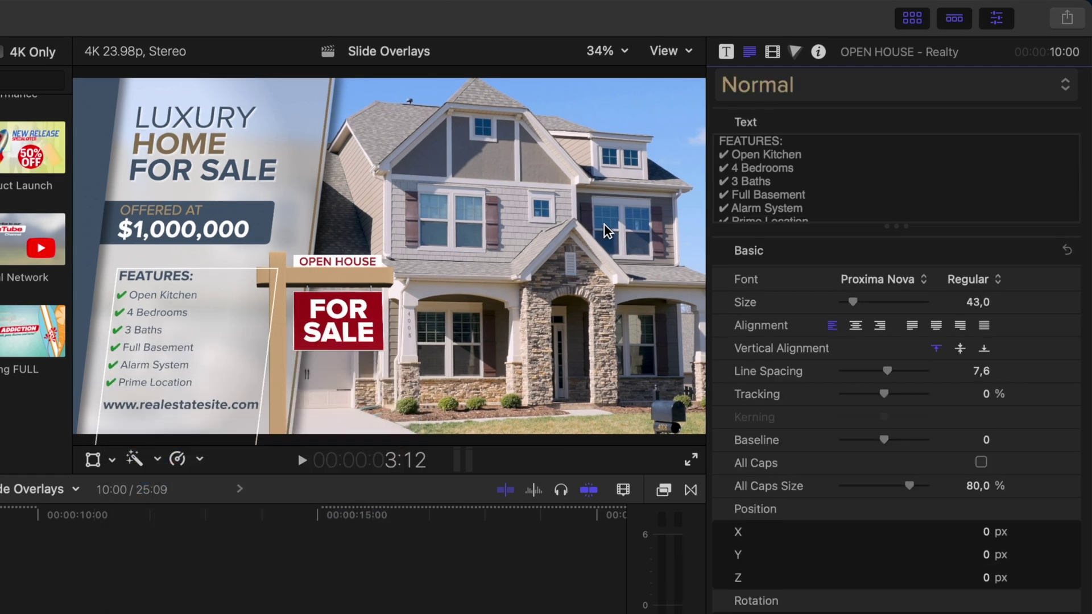
# Change the Realty title's Art Element style from the sign to Drop Zone.
pyautogui.click(725, 52)
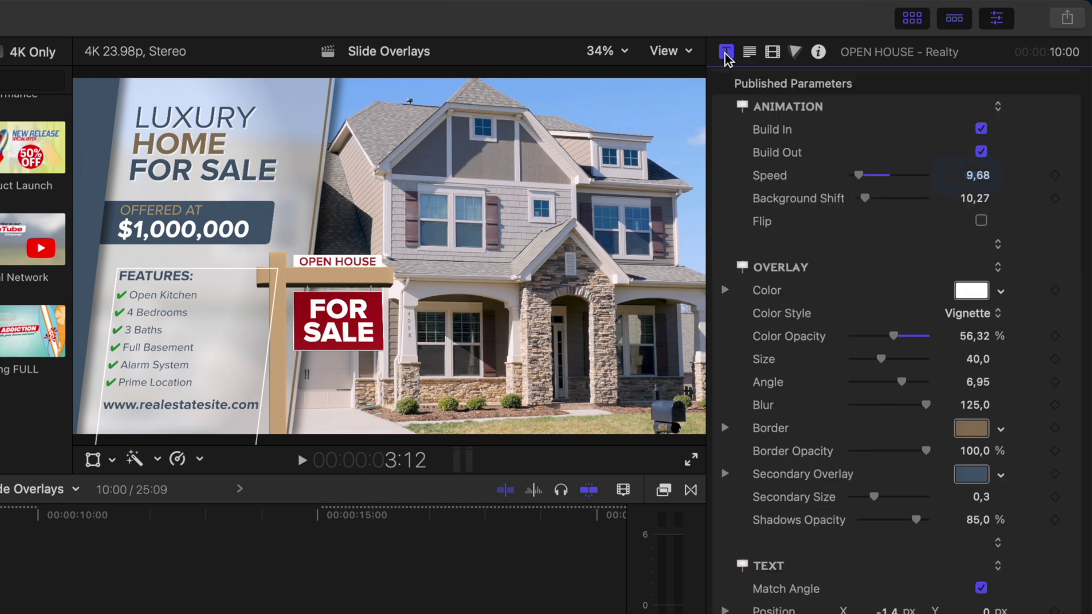
pyautogui.scroll(-5, 973, 335)
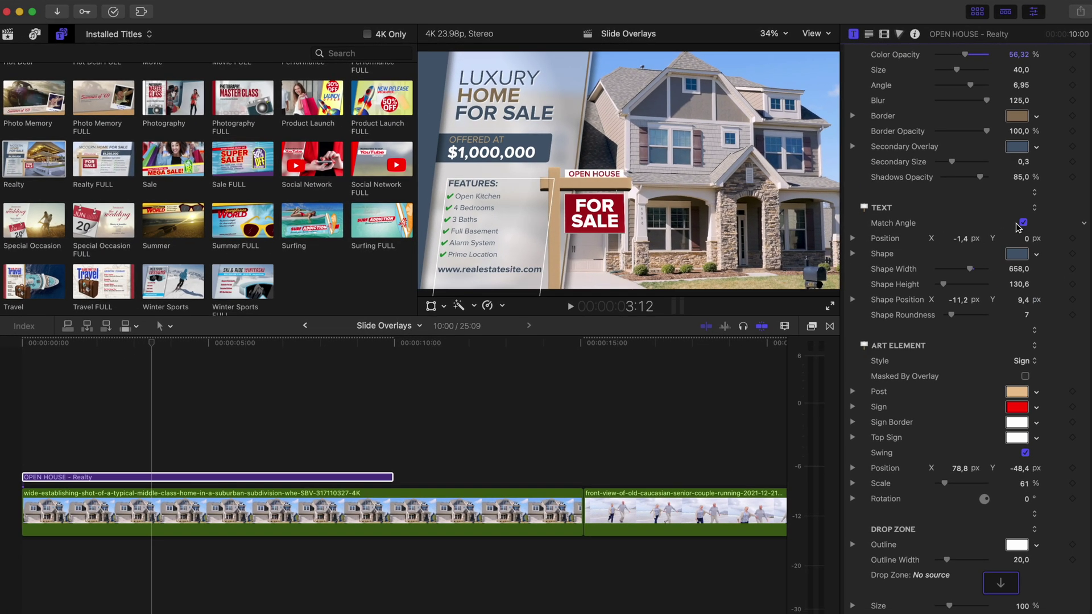
pyautogui.scroll(1, 1016, 223)
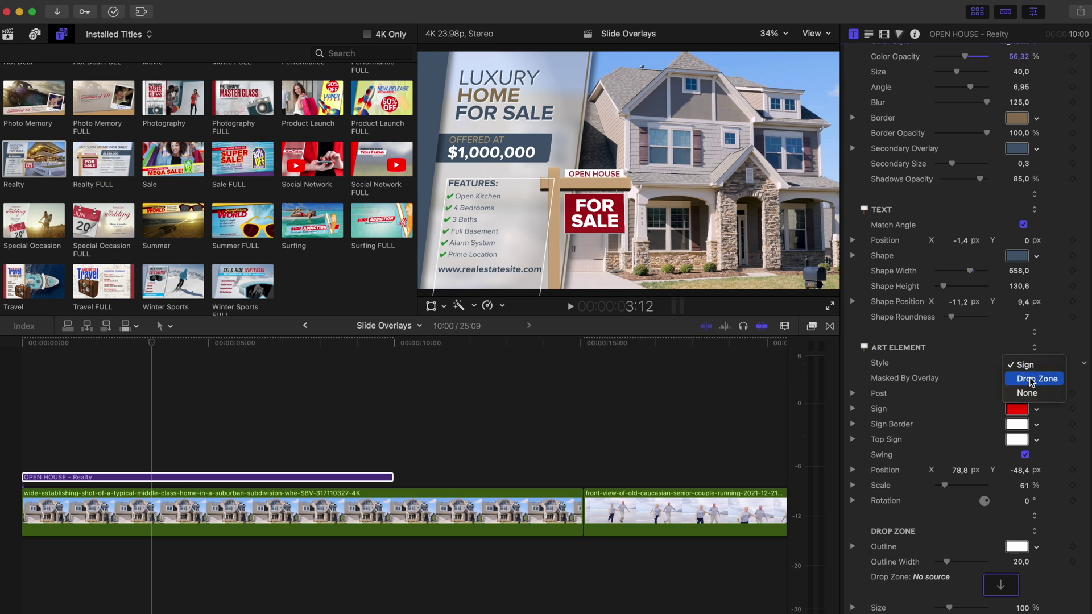
pyautogui.click(1032, 379)
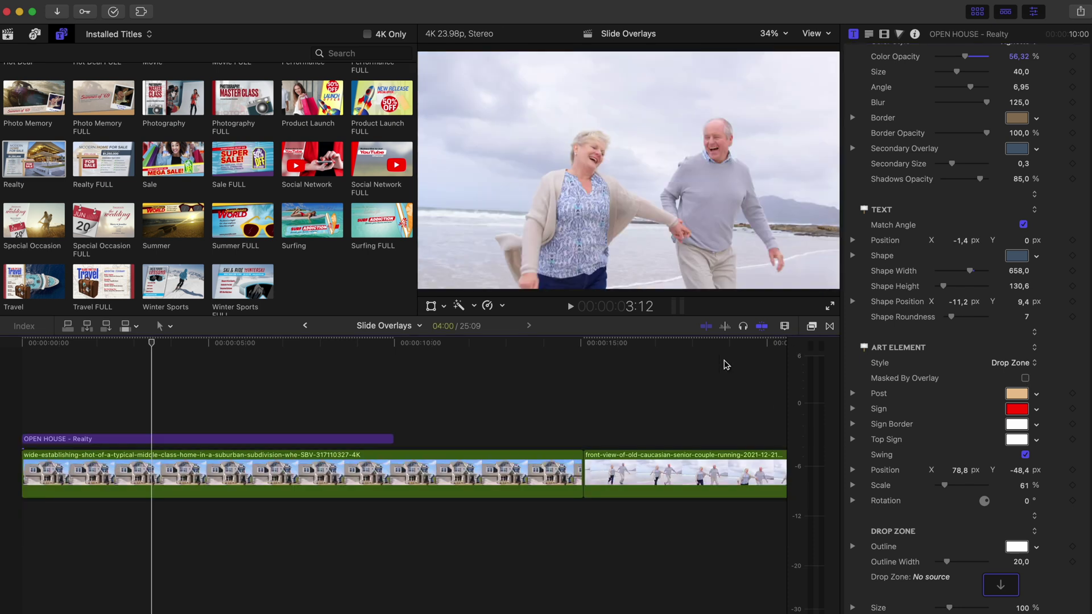
# Place the Real Estate Logo clip above the house clip, starting at about 10 seconds where the Realty title ends.
pyautogui.moveTo(724, 363); pyautogui.dragTo(464, 415)
pyautogui.moveTo(504, 454); pyautogui.dragTo(434, 453)
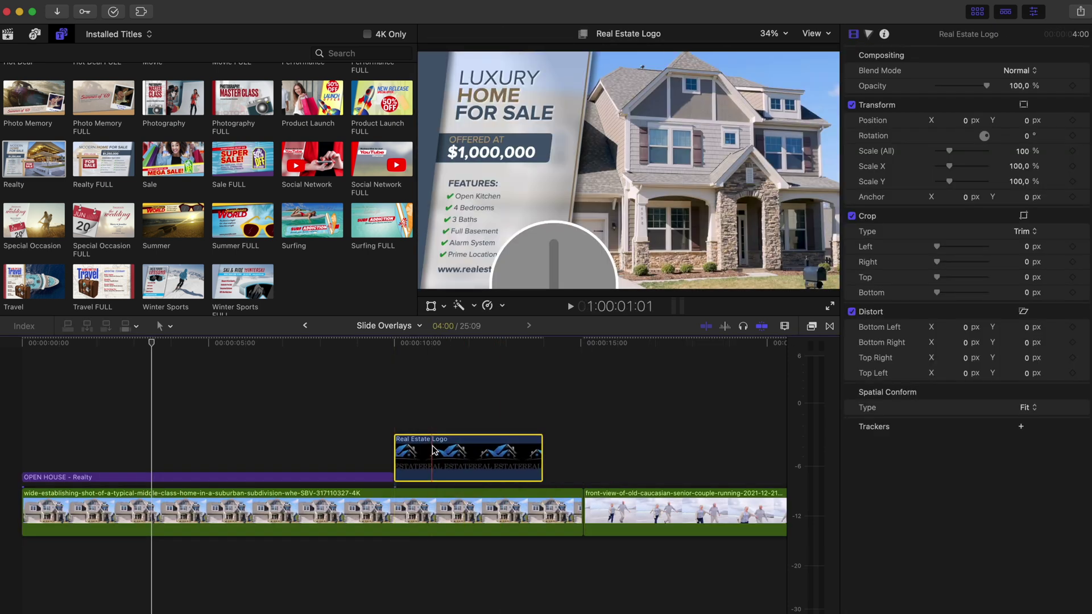
# Disable the Real Estate Logo clip and fill the Realty title's drop zone with it.
pyautogui.press('v')
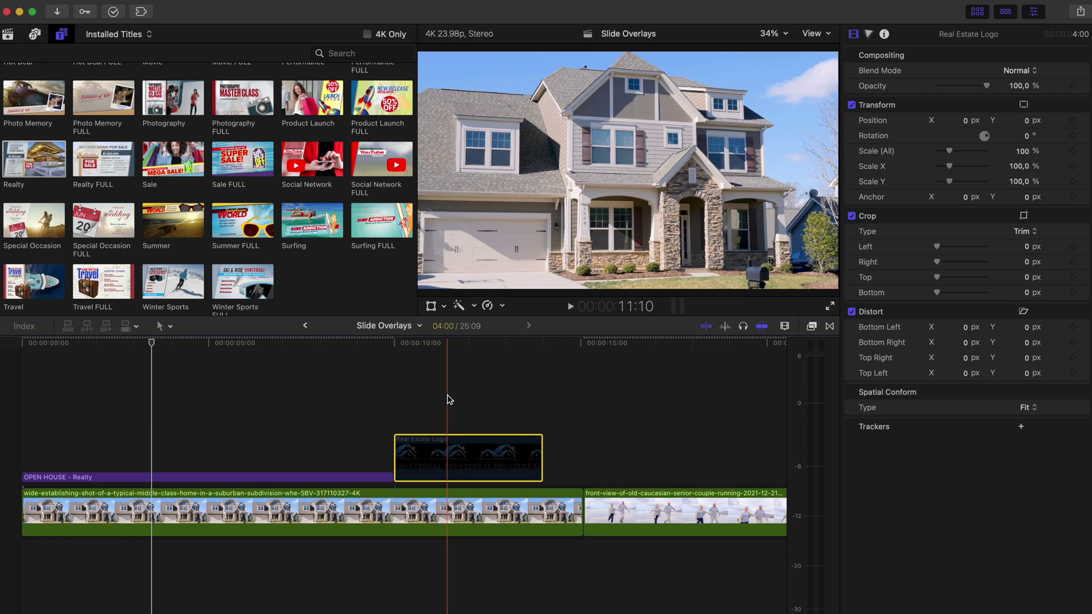
pyautogui.click(155, 477)
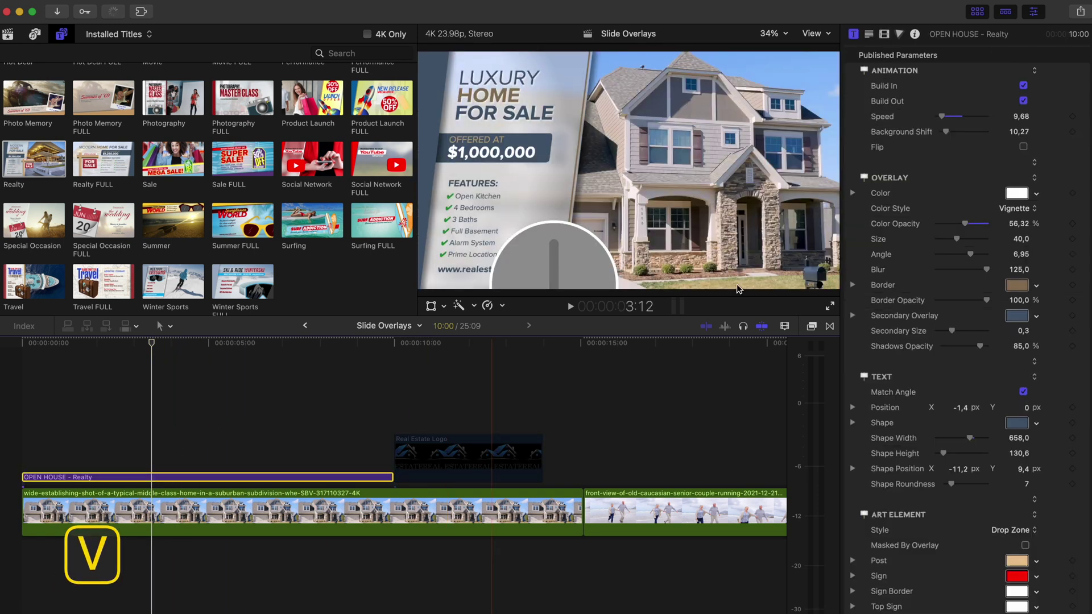
pyautogui.scroll(-5, 913, 184)
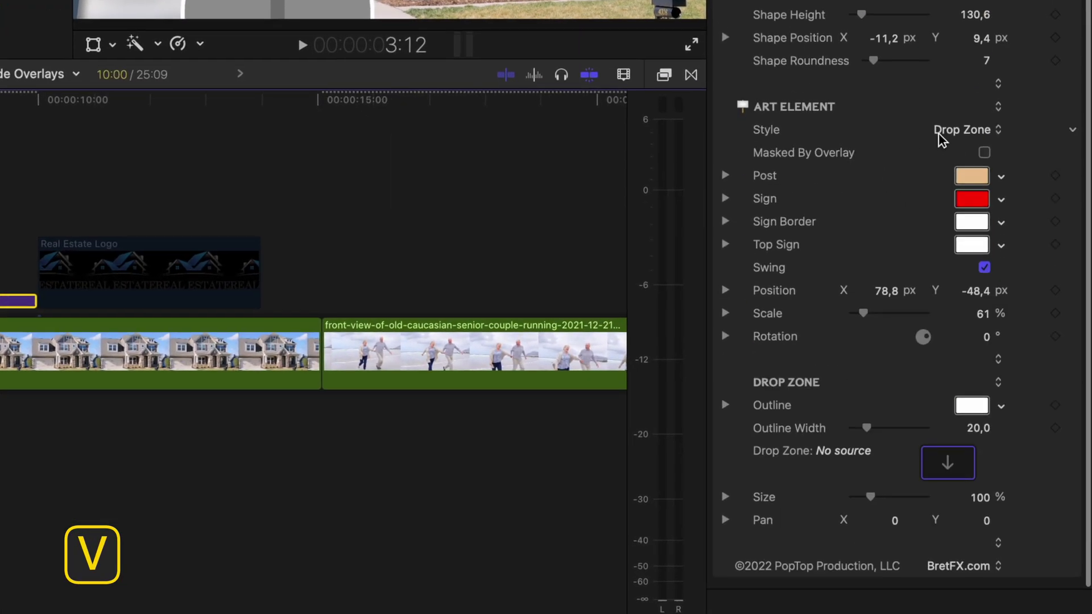
pyautogui.click(944, 464)
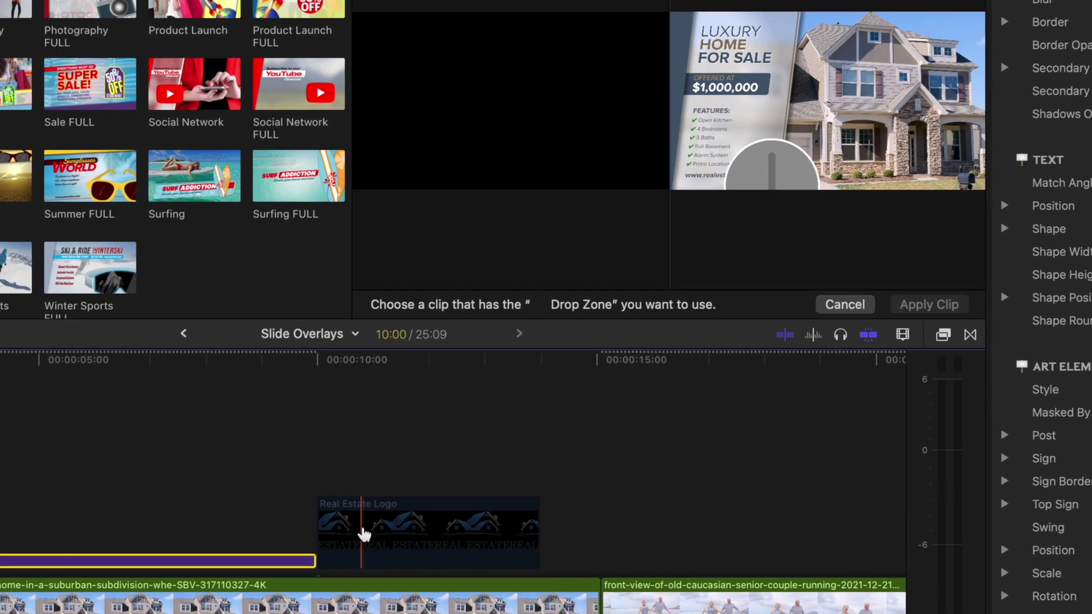
pyautogui.click(364, 535)
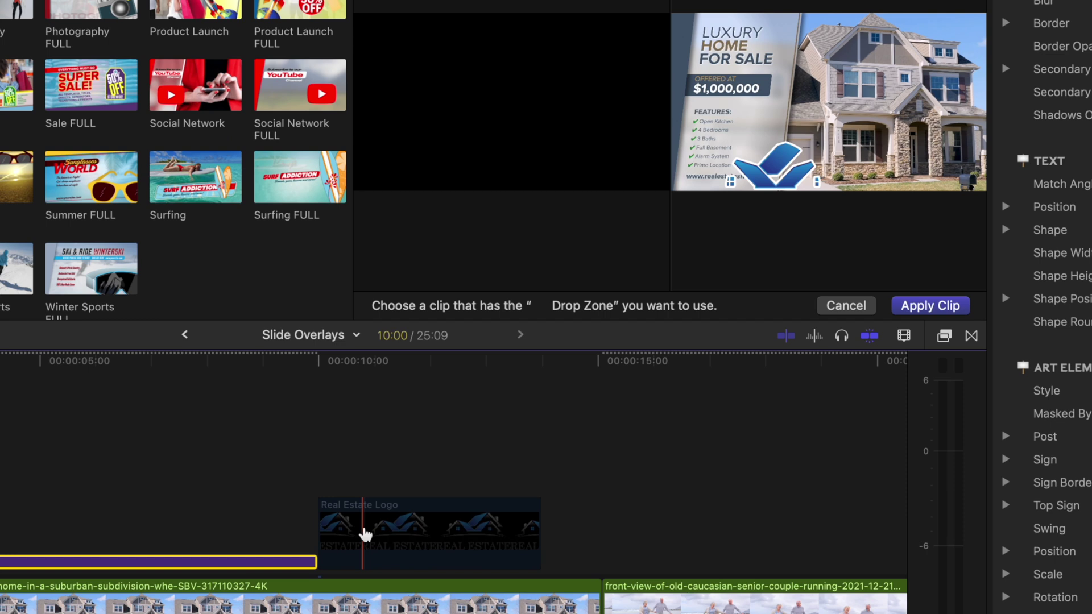
pyautogui.click(921, 304)
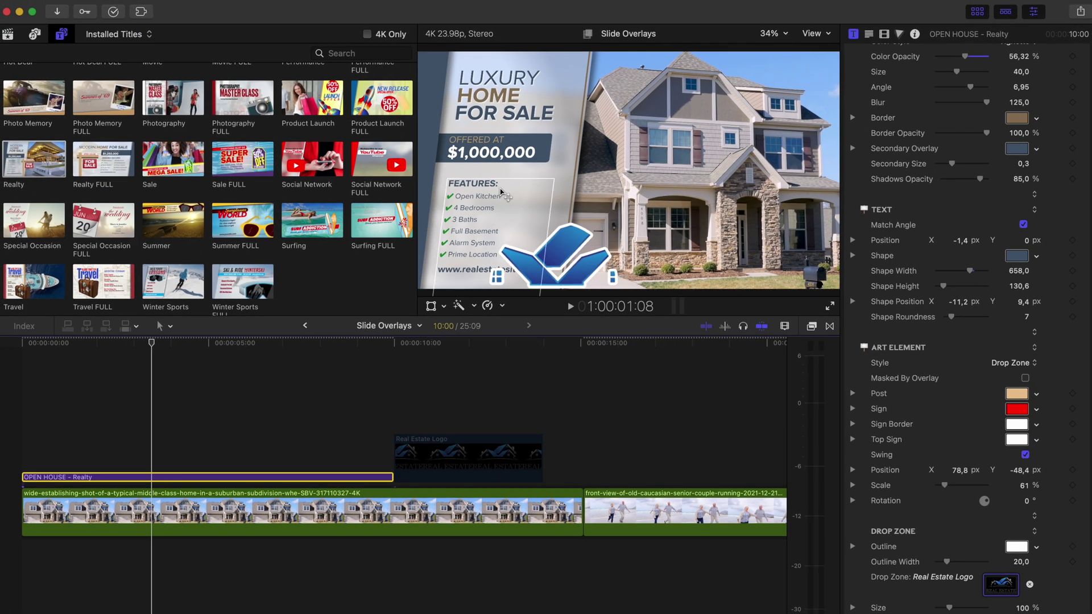
# Set the drop-zone image size to 26%, outline width to 7.07, Art Element Y position to -29.3 px and scale to 65%.
pyautogui.moveTo(948, 608); pyautogui.dragTo(941, 607)
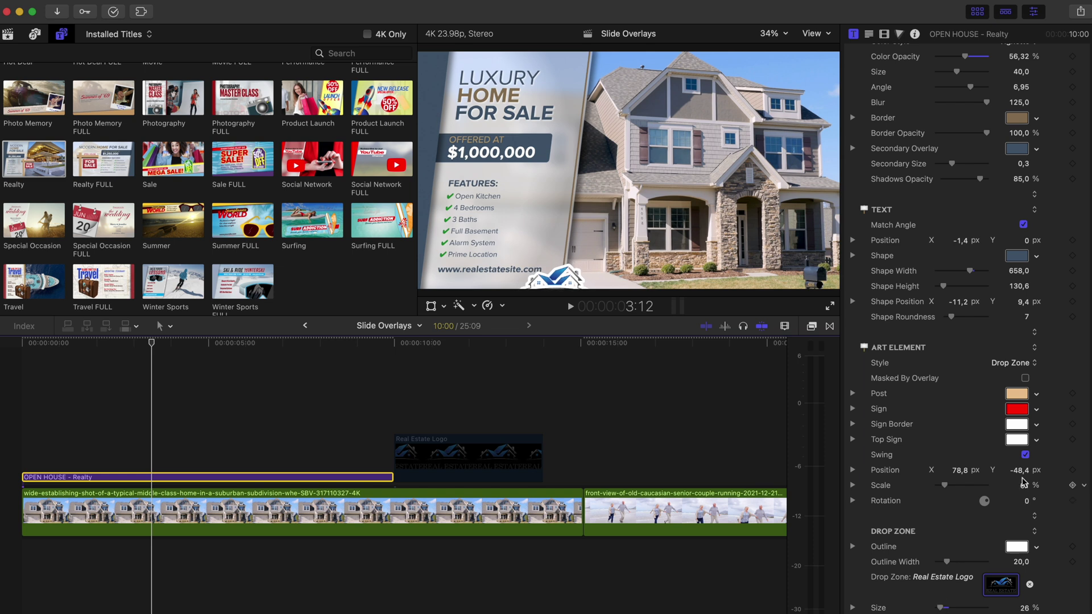
pyautogui.moveTo(1021, 471); pyautogui.dragTo(1021, 459)
pyautogui.scroll(1, 978, 486)
pyautogui.moveTo(944, 500); pyautogui.dragTo(945, 500)
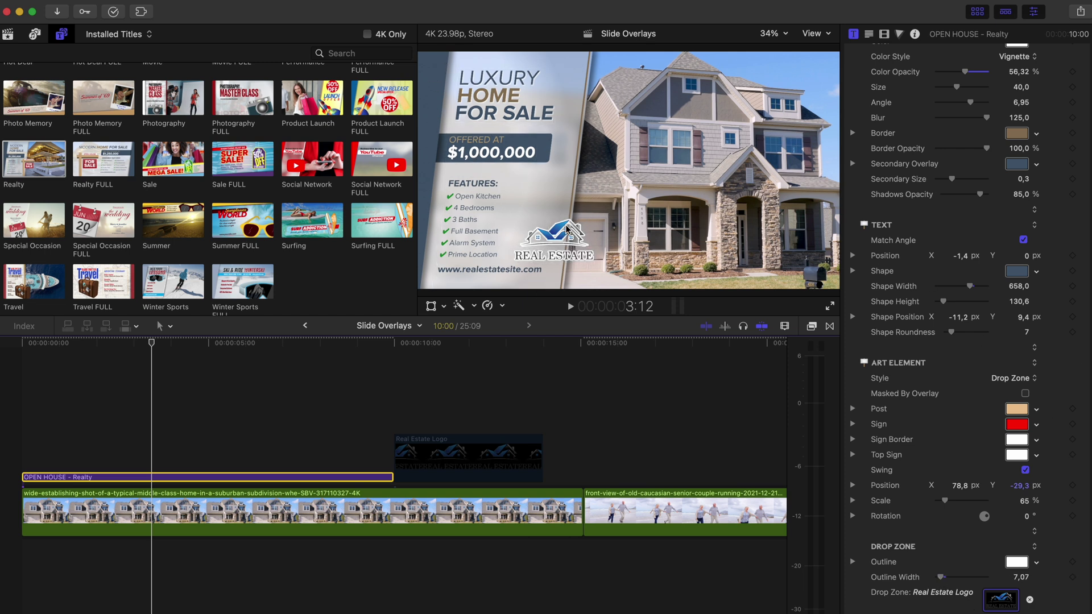
# Recolor the Realty title's text shape with the blue sampled from the logo and copy that color to the Secondary Overlay.
pyautogui.click(1017, 272)
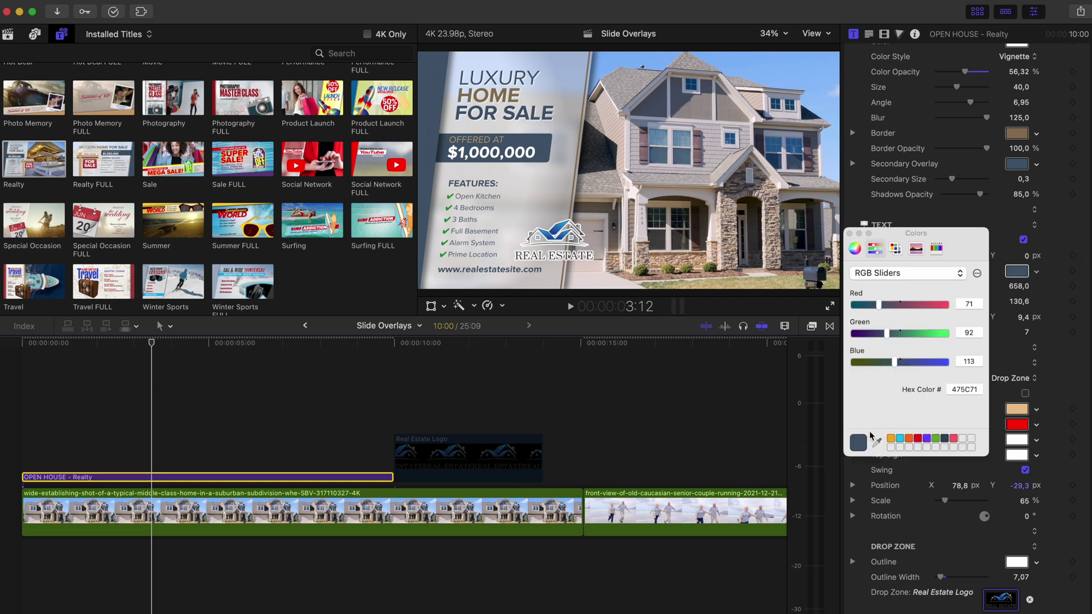
pyautogui.click(878, 442)
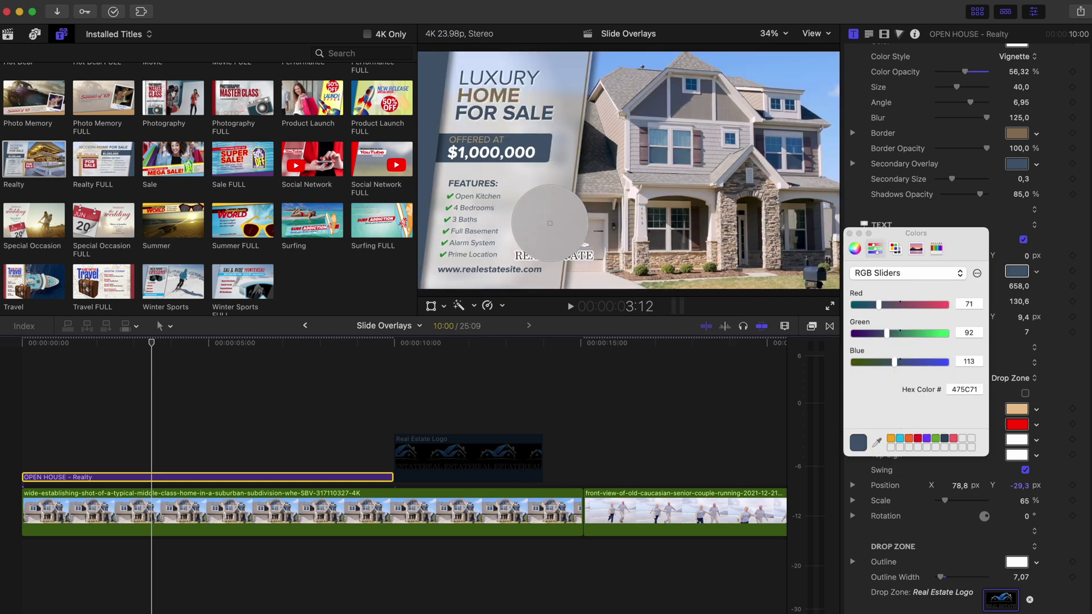
pyautogui.click(551, 234)
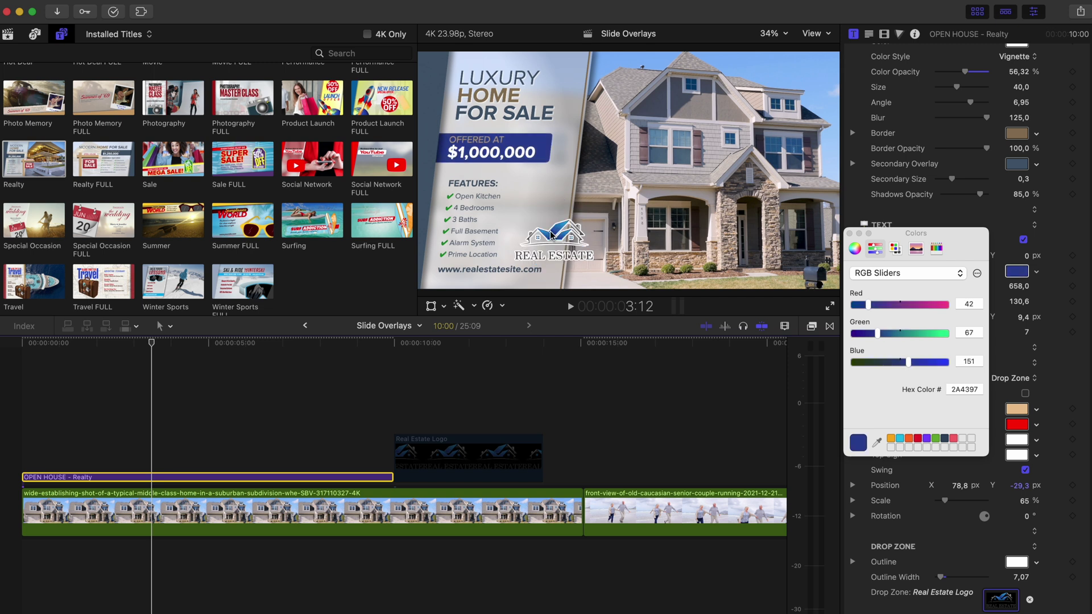
pyautogui.click(849, 234)
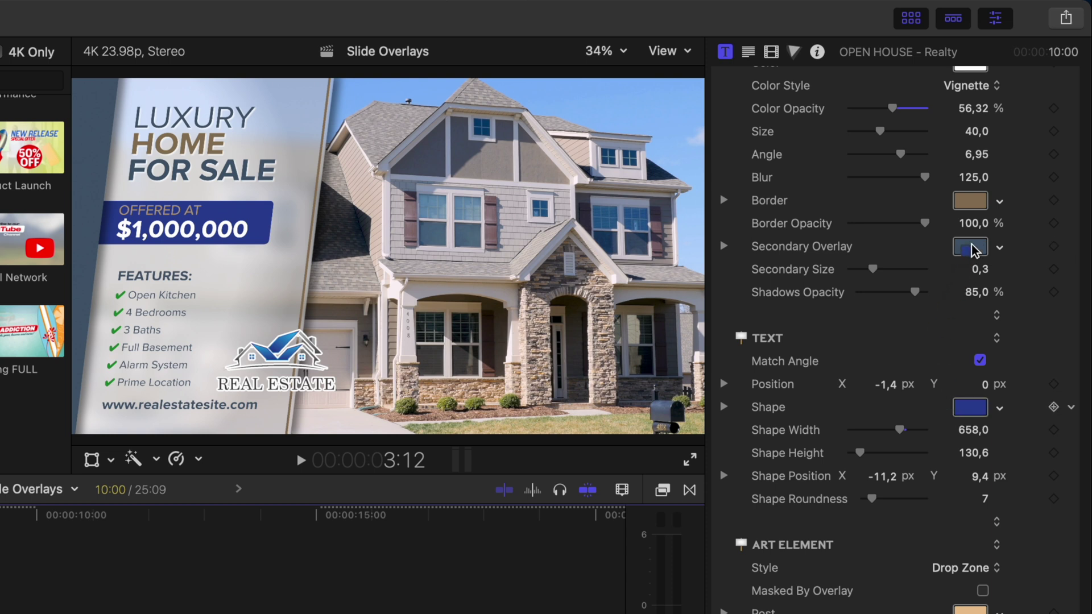
pyautogui.moveTo(971, 244); pyautogui.dragTo(971, 245)
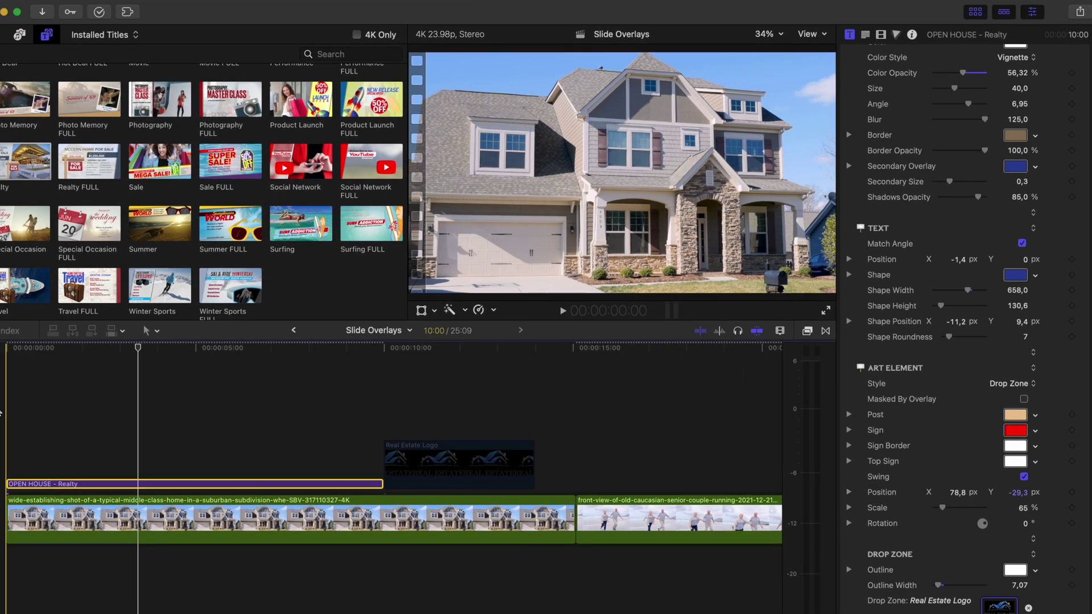
pyautogui.click(11, 403)
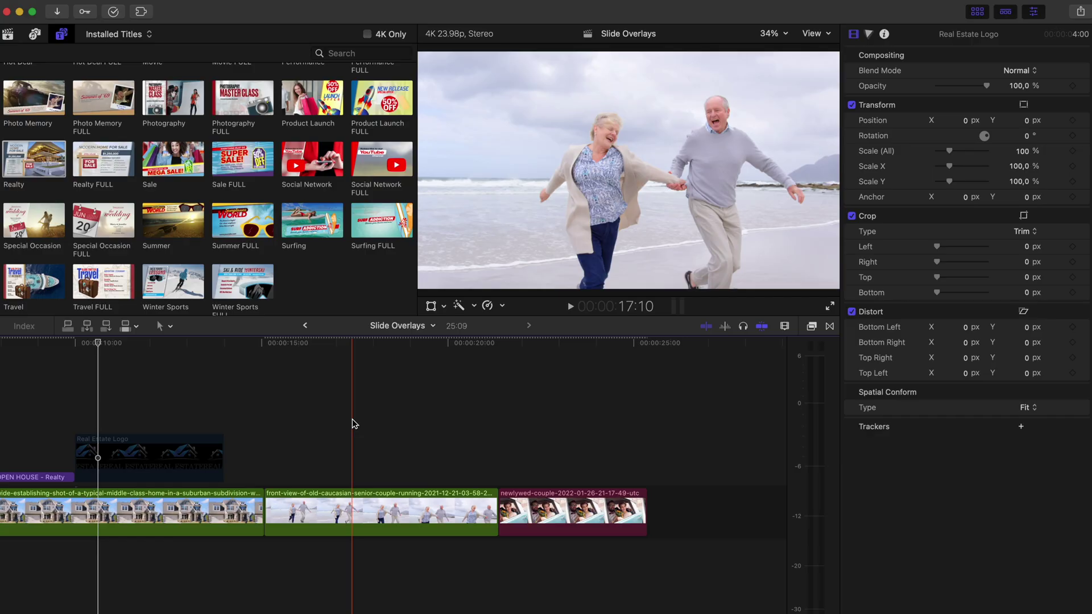
# Add the Photo Memory title above the senior couple running clip and trim it to end with that clip.
pyautogui.moveTo(24, 100); pyautogui.dragTo(524, 469)
pyautogui.moveTo(634, 478); pyautogui.dragTo(498, 481)
pyautogui.click(352, 464)
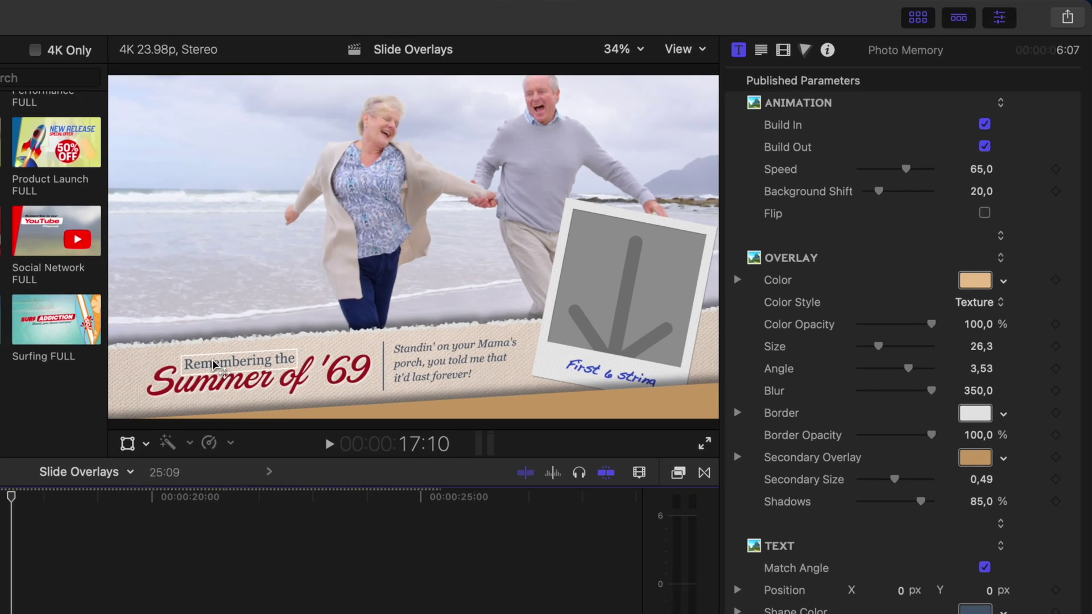
# Replace "Remembering the" in the Photo Memory title with "Our 50th".
pyautogui.doubleClick(213, 360)
pyautogui.click(853, 156)
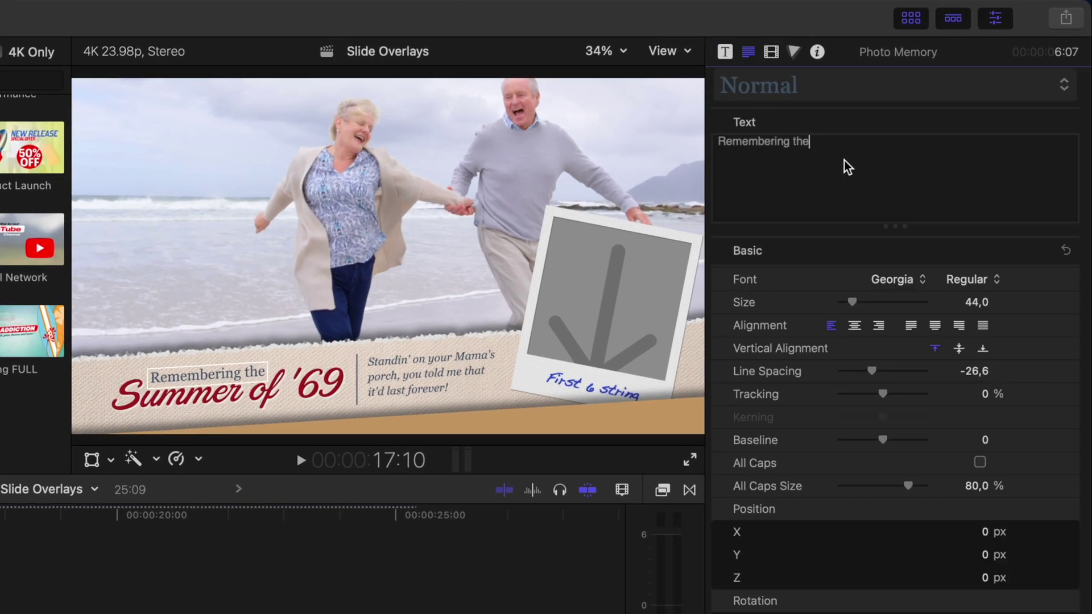
pyautogui.press('super+a')
pyautogui.write('Our 50th')
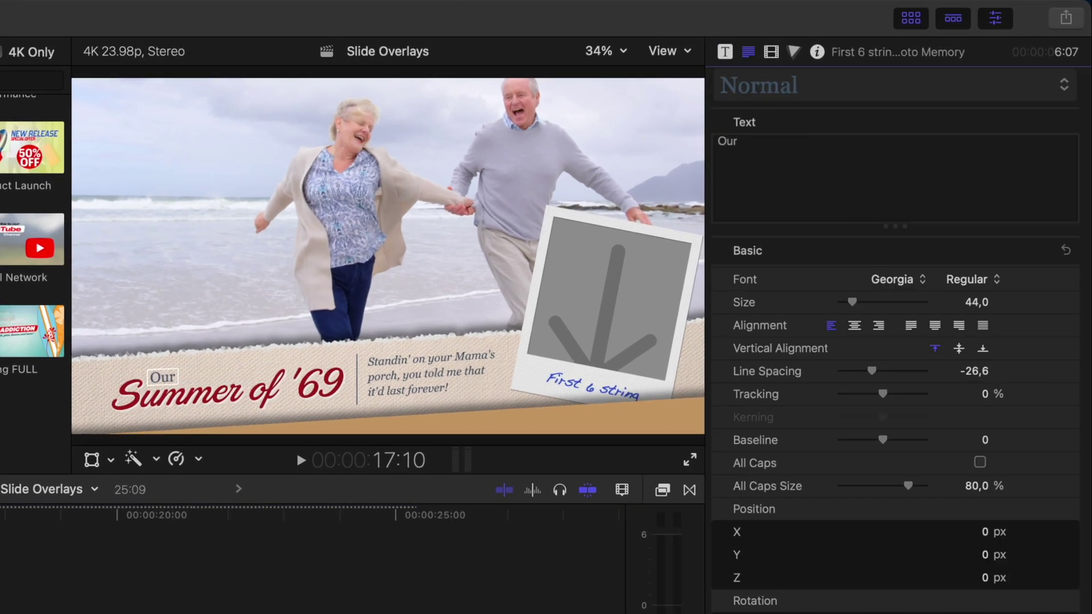
# Replace the "Summer of '69" headline in the Photo Memory title with "Anniversary".
pyautogui.click(228, 391)
pyautogui.click(836, 161)
pyautogui.press('super+a')
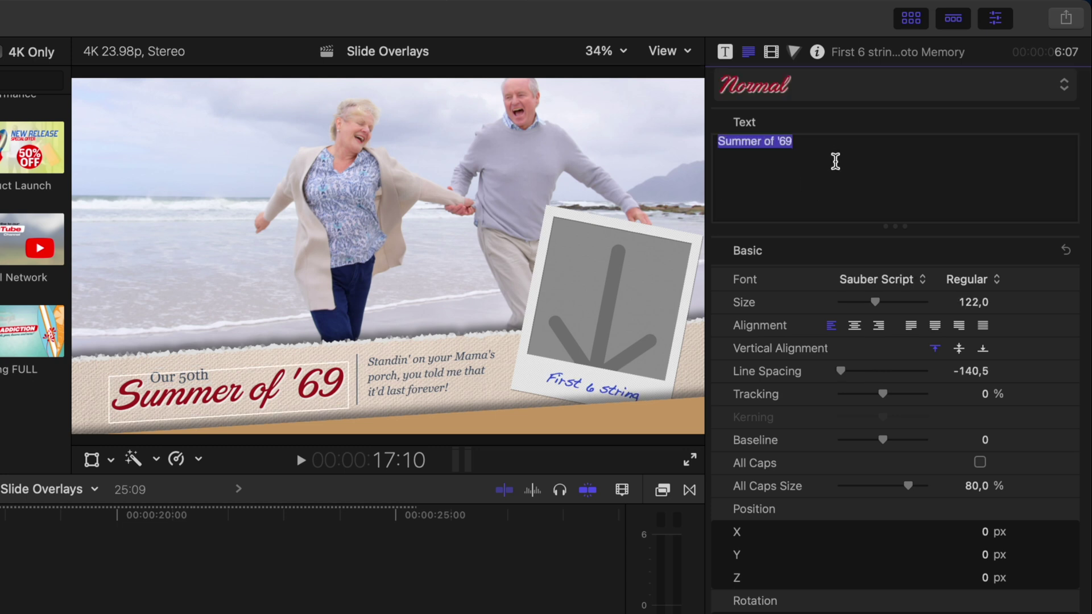
pyautogui.write('nniversaryA')
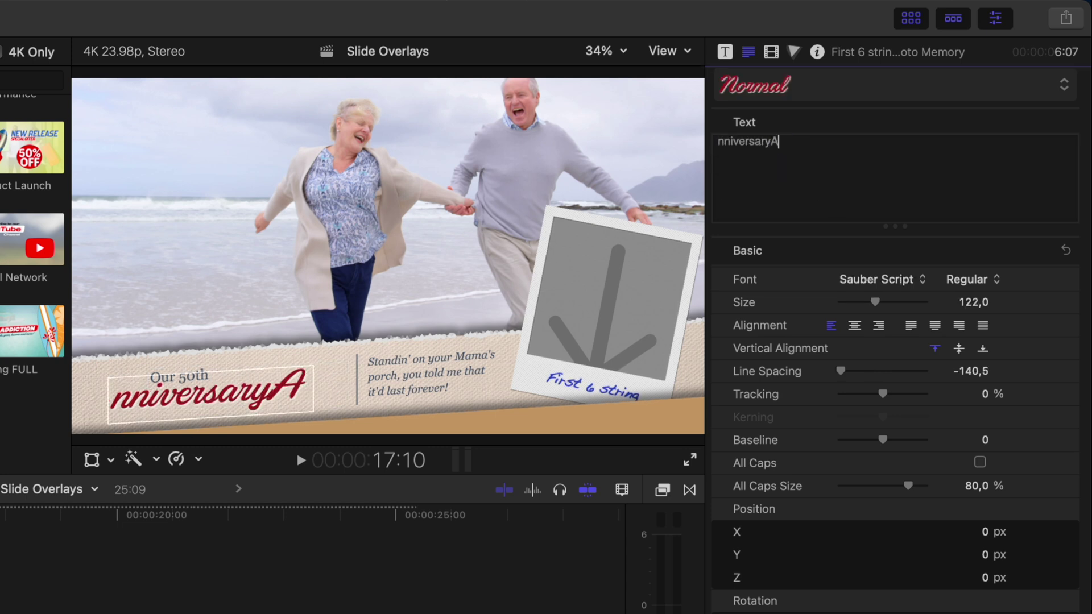
pyautogui.press('BackSpace')
pyautogui.press('super+Left')
pyautogui.write('A')
# Replace the three-line text beside the headline with "Lover's Beach", "USA" and "2023" on separate lines.
pyautogui.click(438, 371)
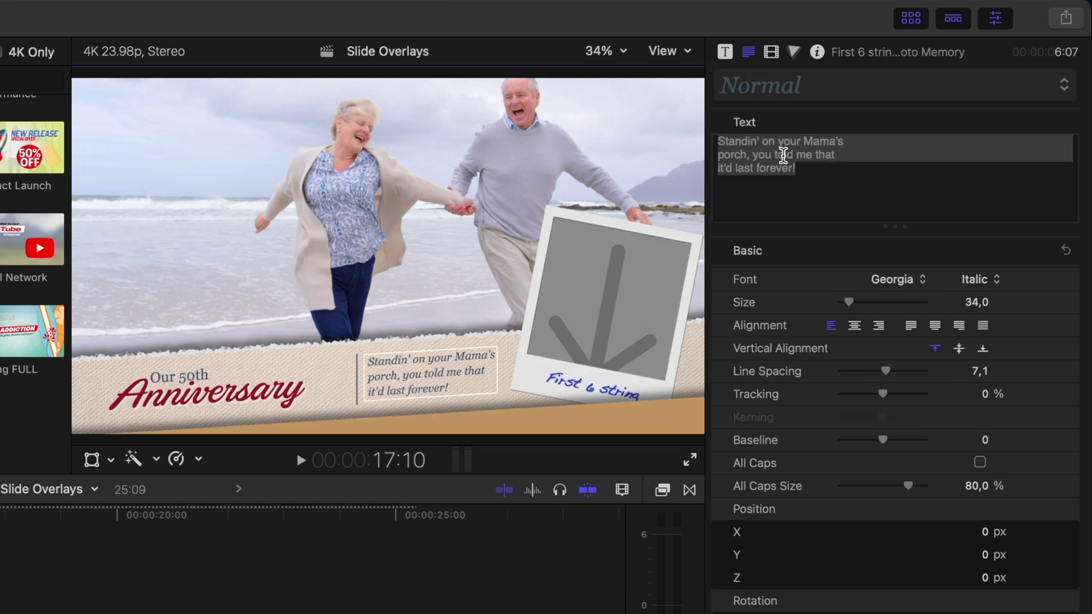
pyautogui.click(856, 176)
pyautogui.press('super+a')
pyautogui.write('Lover')
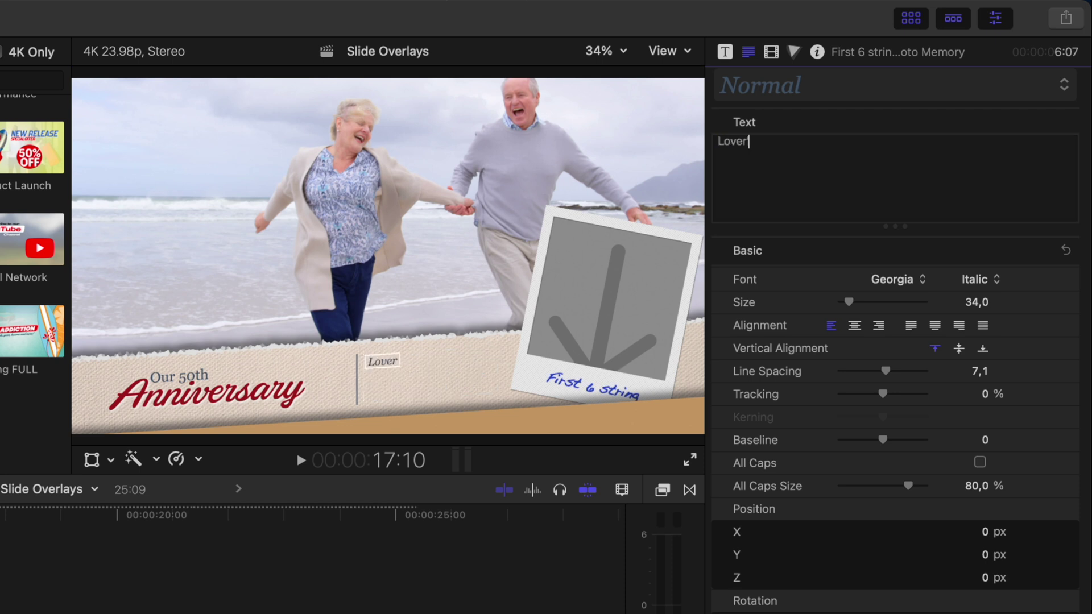
pyautogui.write("'s Beach")
pyautogui.press('Return')
pyautogui.write('USA')
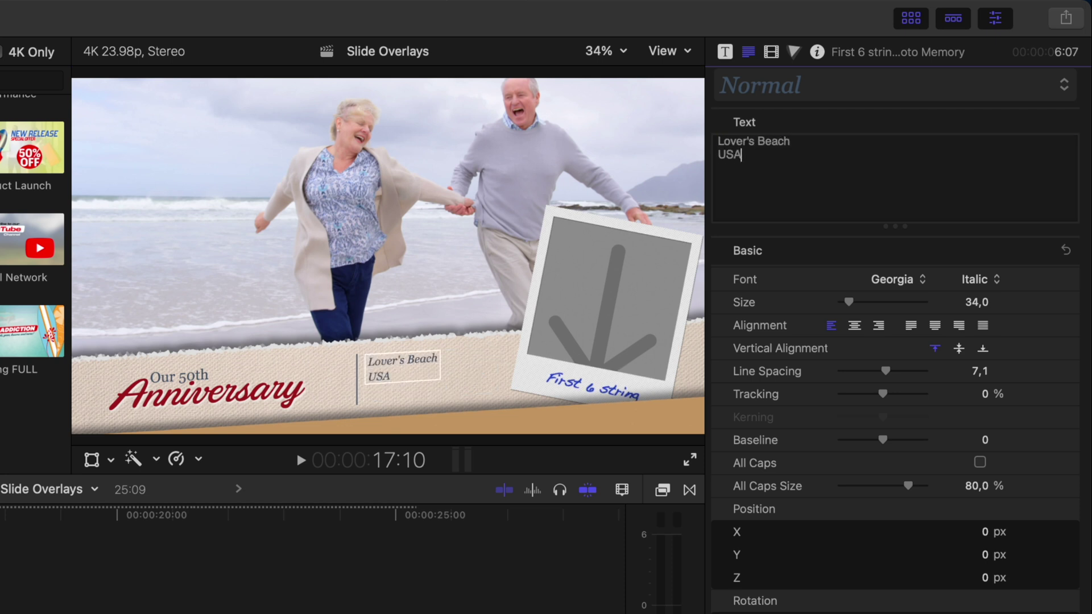
pyautogui.press('Return')
pyautogui.write('2023')
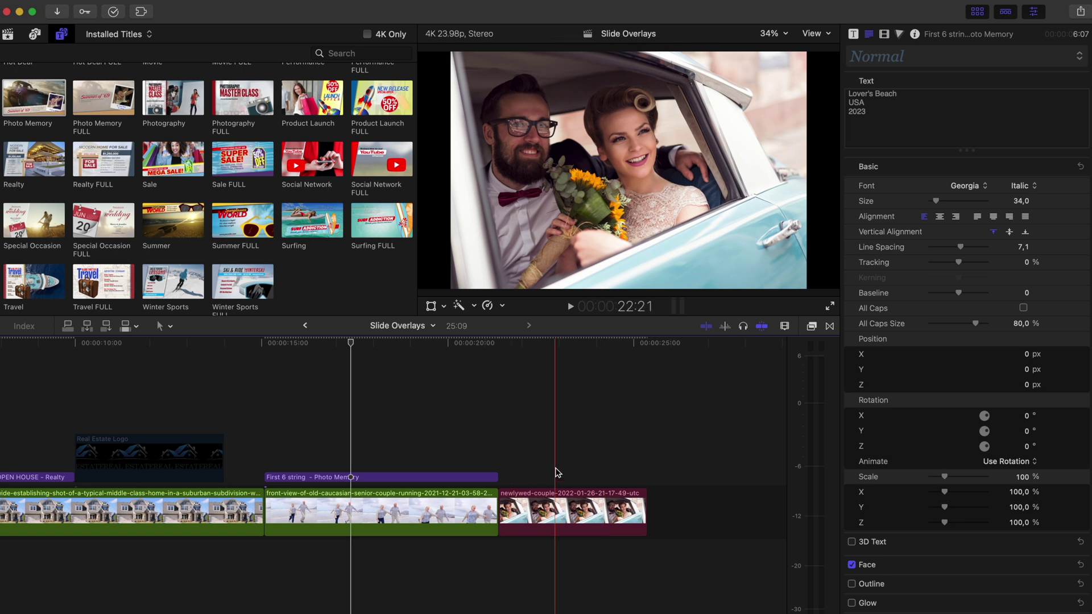
# Fully desaturate the newlywed couple clip with the Global color wheel and slightly brighten its shadows.
pyautogui.click(555, 468)
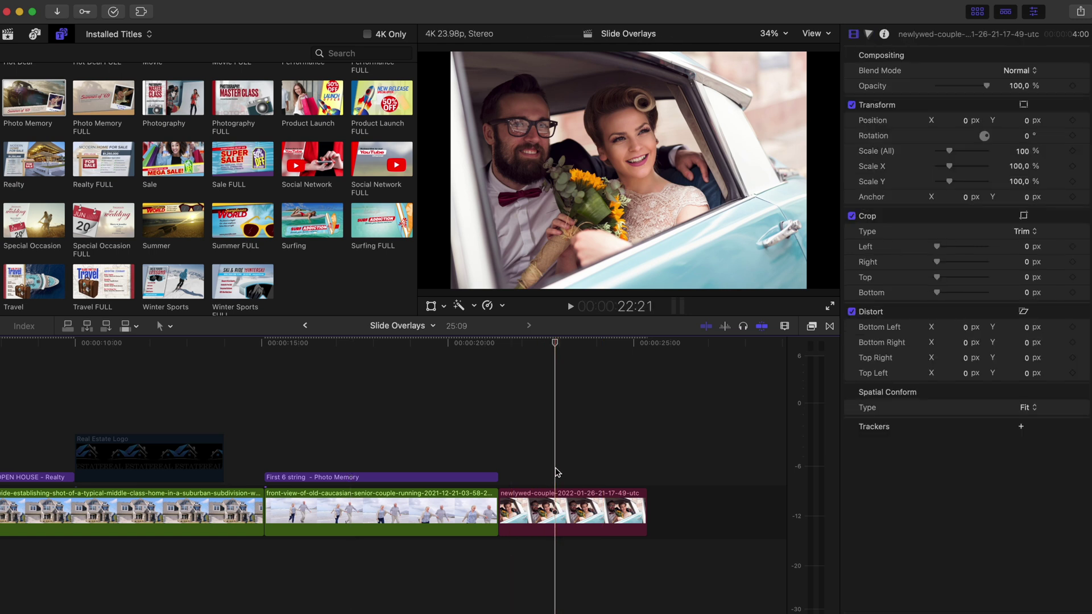
pyautogui.click(556, 508)
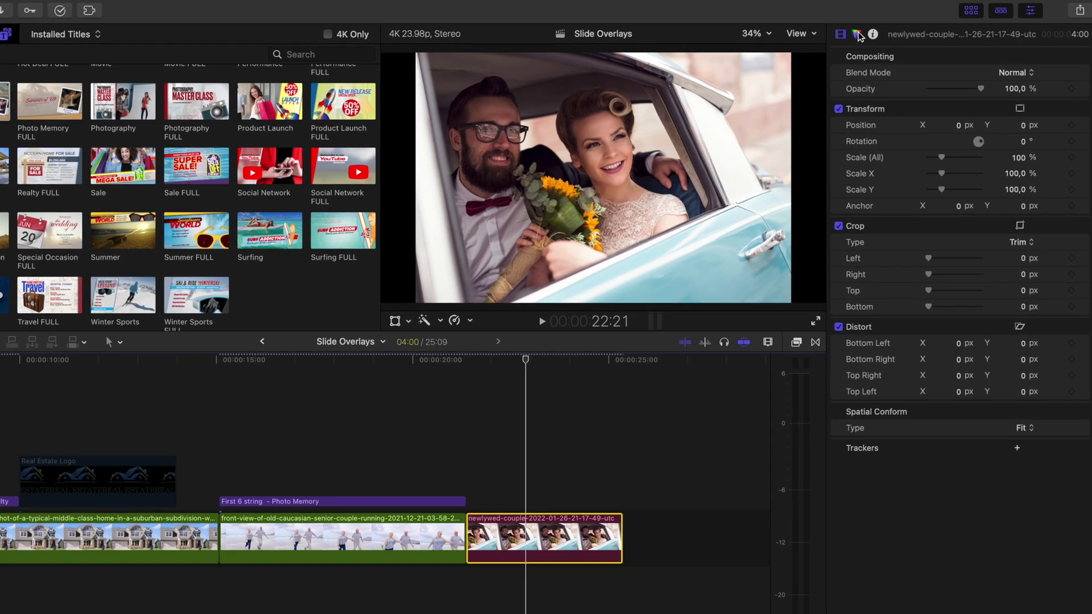
pyautogui.click(868, 33)
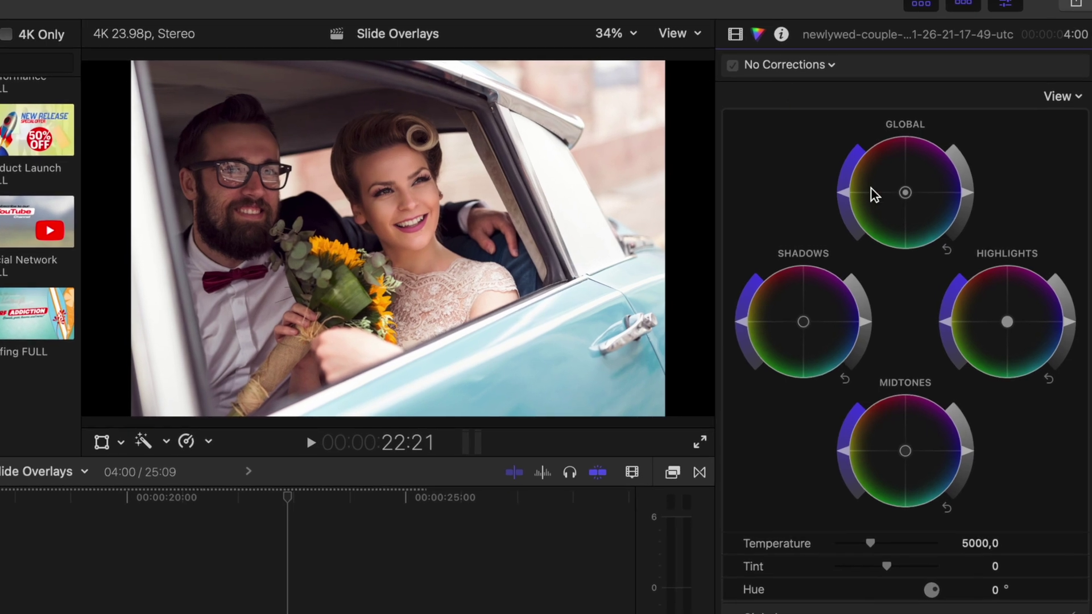
pyautogui.moveTo(844, 192); pyautogui.dragTo(866, 274)
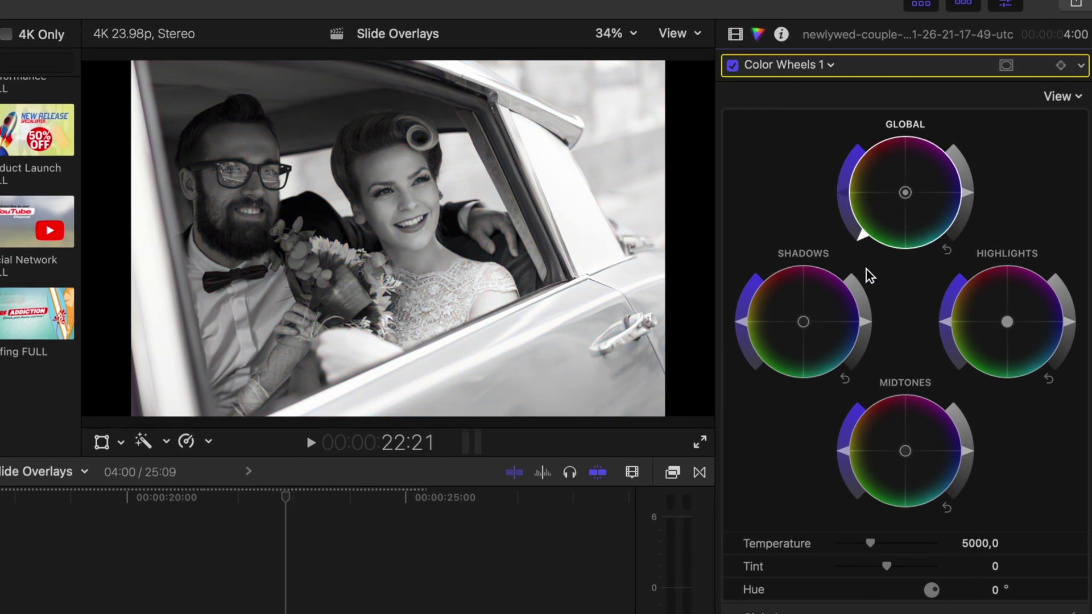
pyautogui.moveTo(865, 321); pyautogui.dragTo(865, 303)
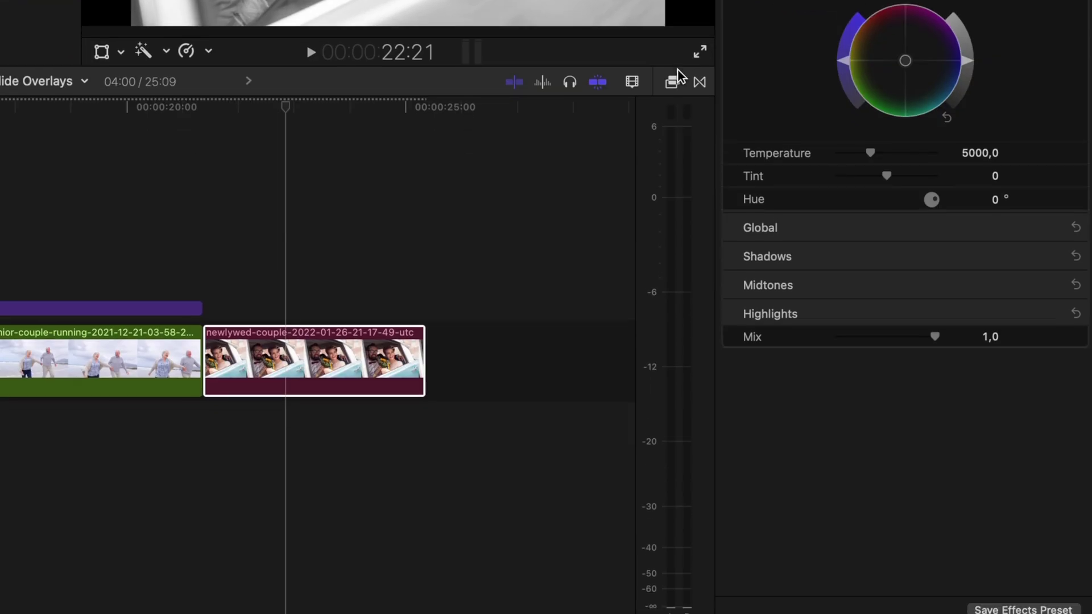
# Search the effects for "grain" and apply Film Grain to the newlywed couple clip.
pyautogui.click(672, 406)
pyautogui.click(282, 607)
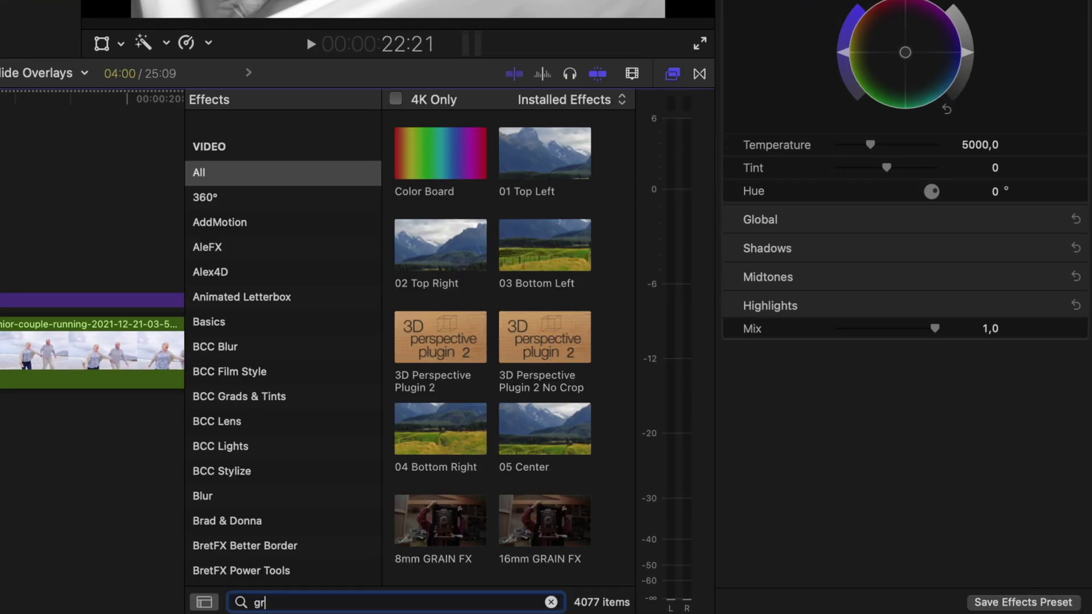
pyautogui.hscroll(6, 125, 353)
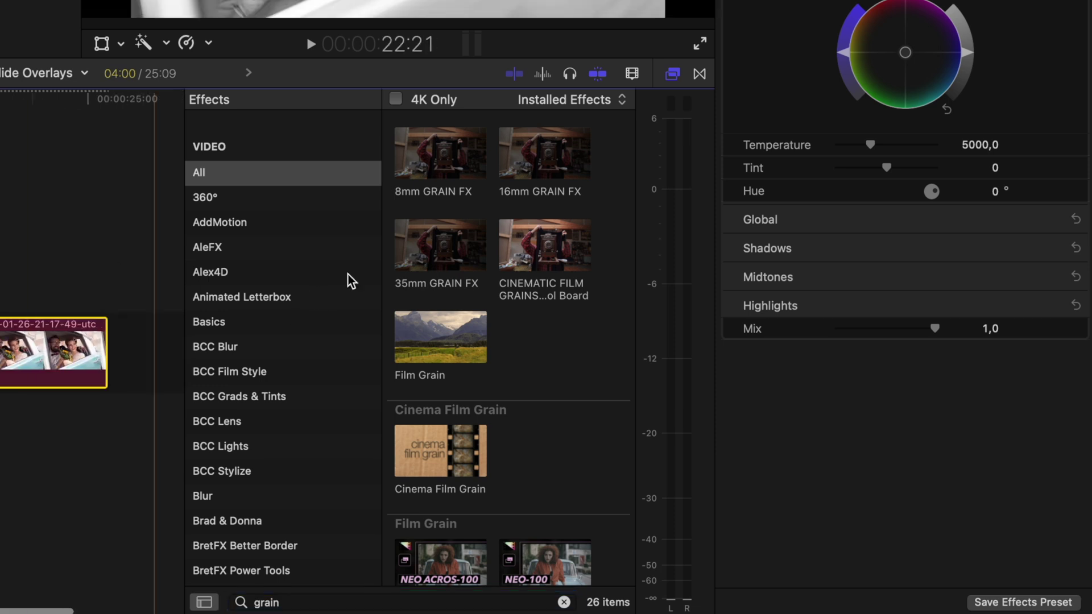
pyautogui.moveTo(438, 338); pyautogui.dragTo(54, 357)
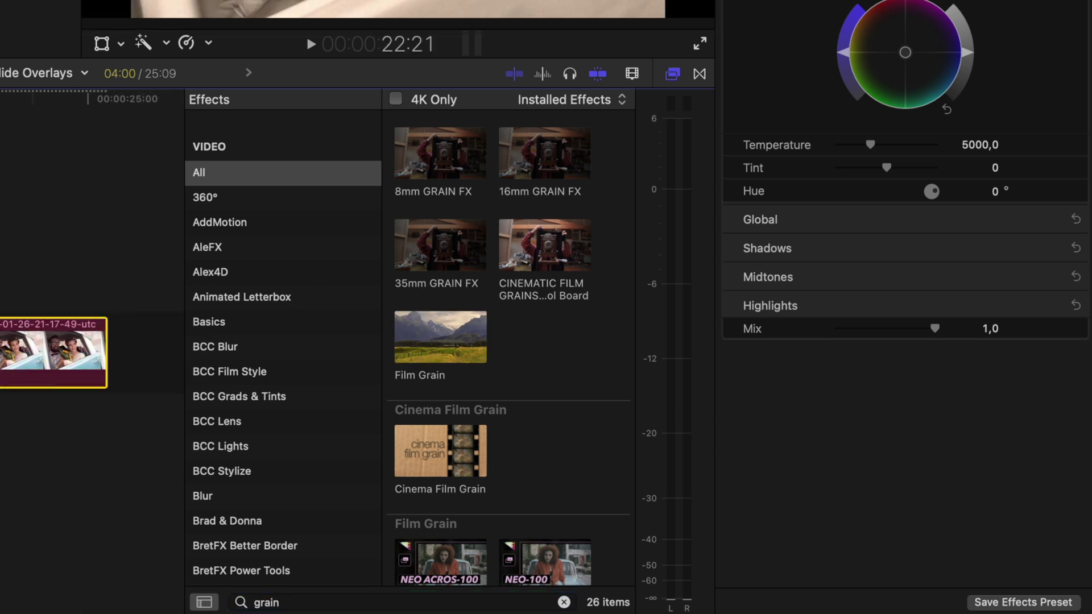
# Apply the Super 8mm and Vignette effects to the newlywed couple clip, and set the vignette size to about 1.08.
pyautogui.doubleClick(302, 599)
pyautogui.write('8mm')
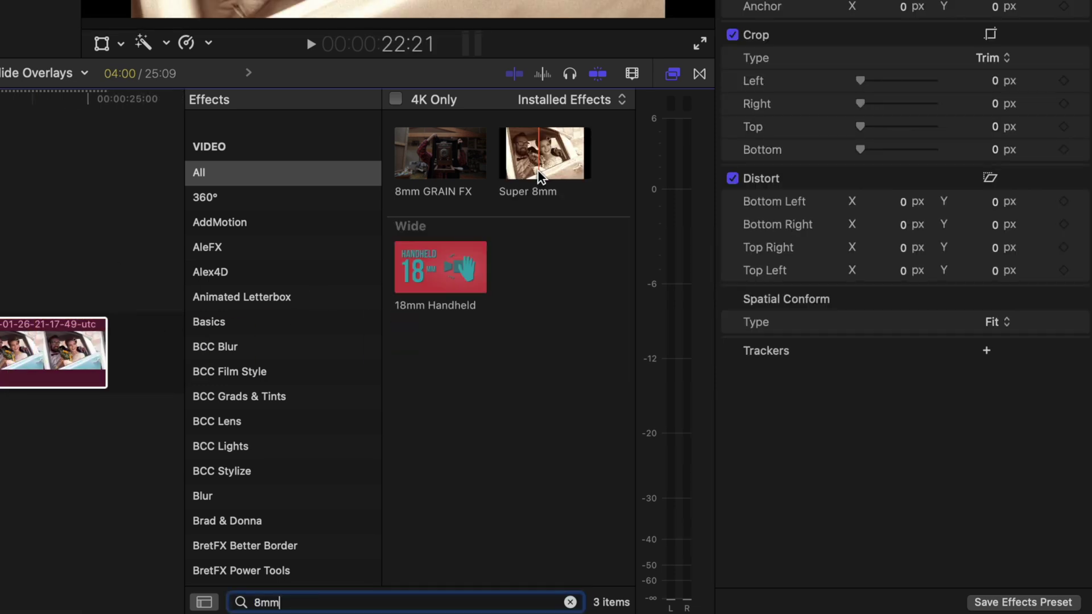
pyautogui.moveTo(538, 170); pyautogui.dragTo(17, 348)
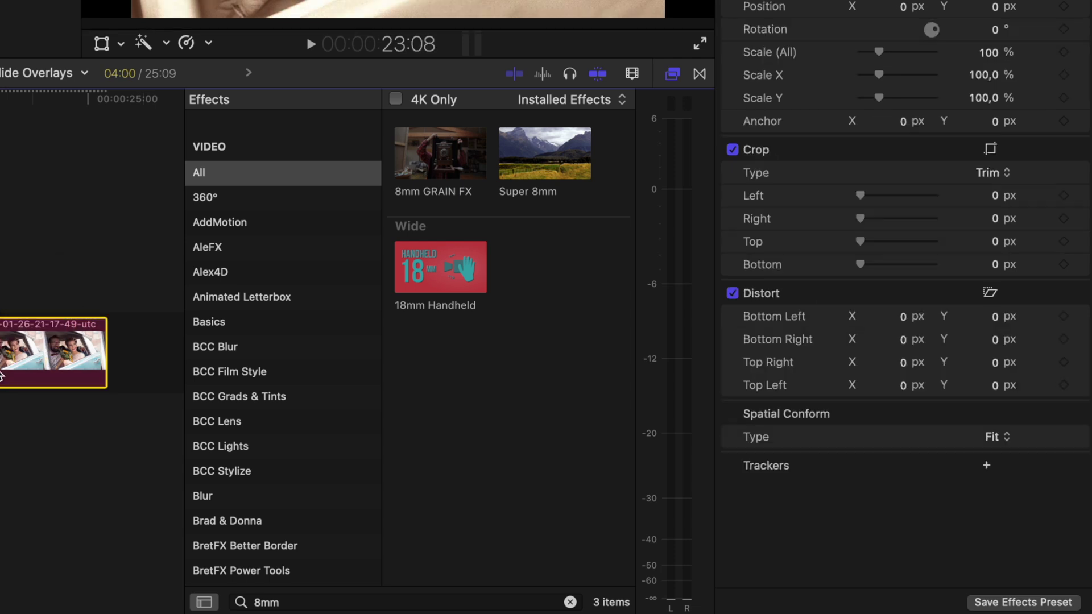
pyautogui.doubleClick(288, 595)
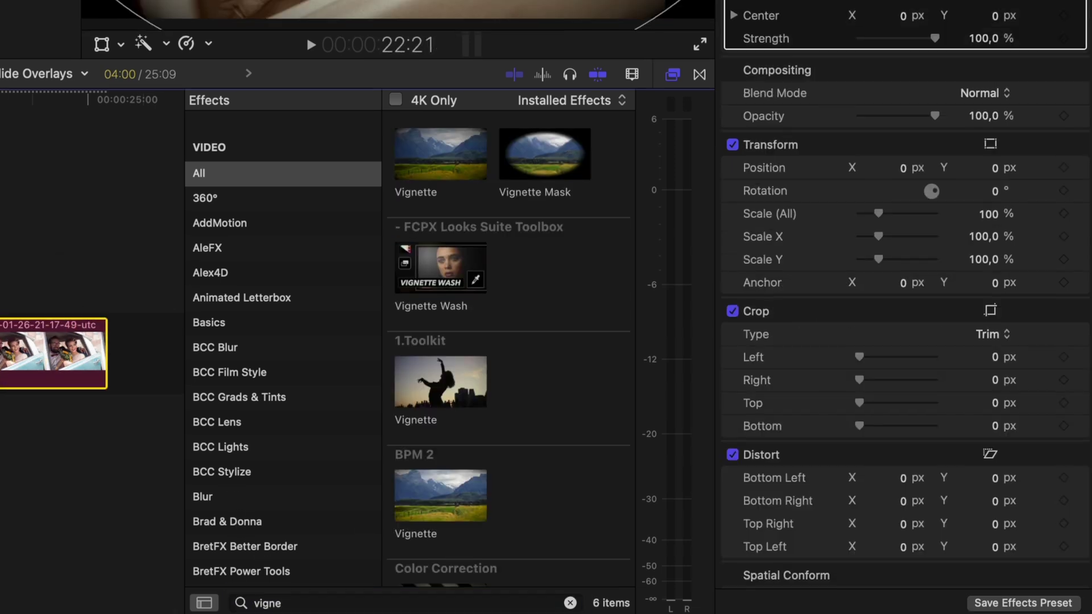
pyautogui.moveTo(631, 176); pyautogui.dragTo(569, 177)
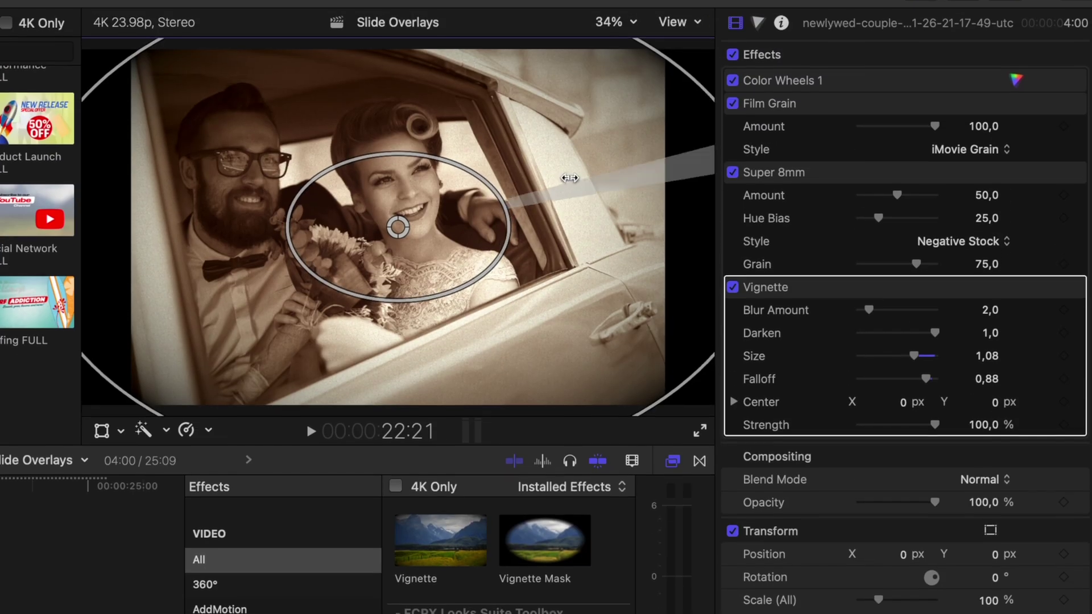
# Refine the newlywed clip's vignette: center it on the couple, with darken about 0.39, size about 1.14 and falloff about 0.53.
pyautogui.moveTo(679, 96); pyautogui.dragTo(569, 142)
pyautogui.moveTo(935, 345); pyautogui.dragTo(895, 346)
pyautogui.moveTo(398, 240); pyautogui.dragTo(334, 227)
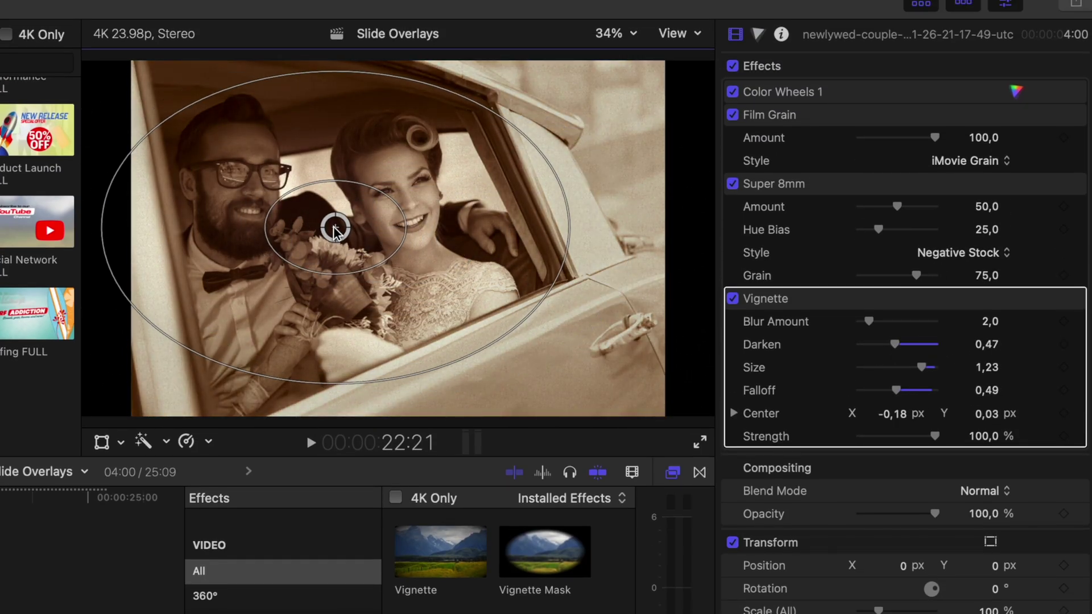
pyautogui.moveTo(895, 344); pyautogui.dragTo(888, 344)
pyautogui.moveTo(568, 227); pyautogui.dragTo(585, 227)
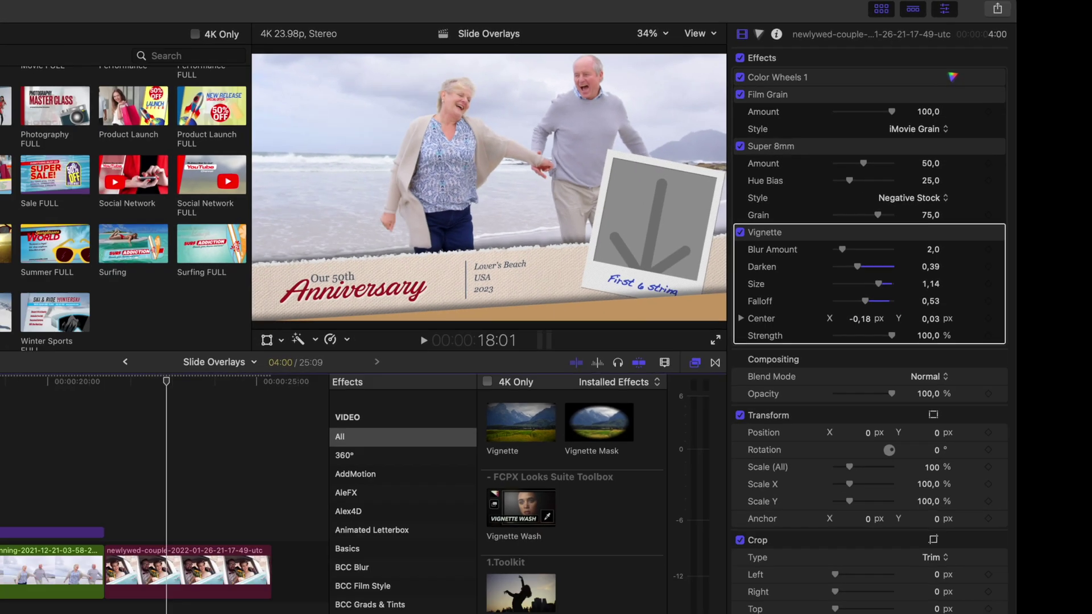
# Fill the Photo Memory title's drop zone with the newlywed couple clip and scale it down so both faces fit the instant photo.
pyautogui.click(53, 475)
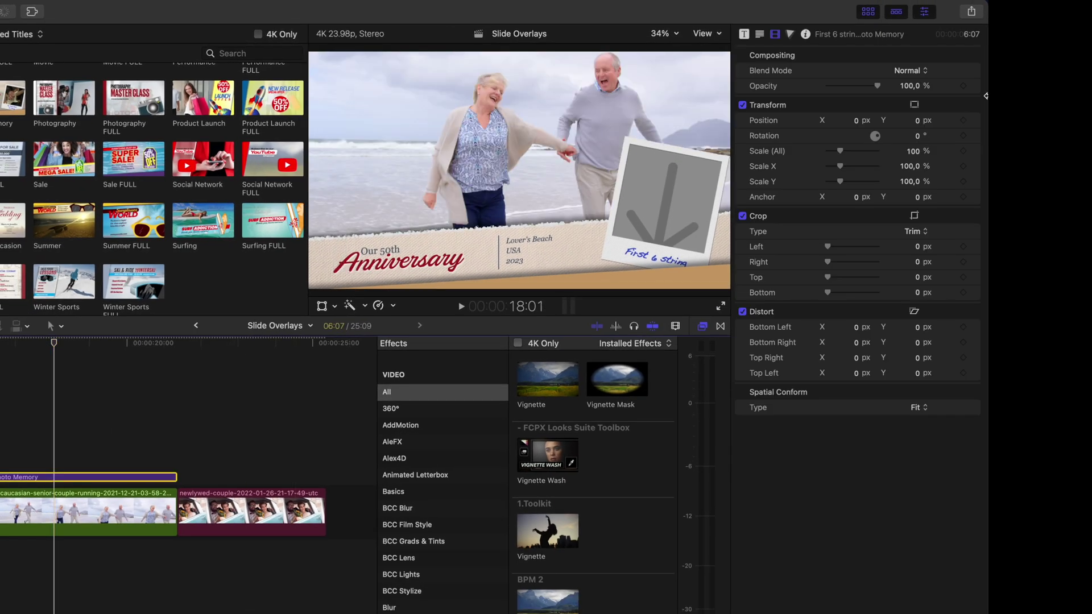
pyautogui.click(743, 34)
pyautogui.scroll(-5, 865, 273)
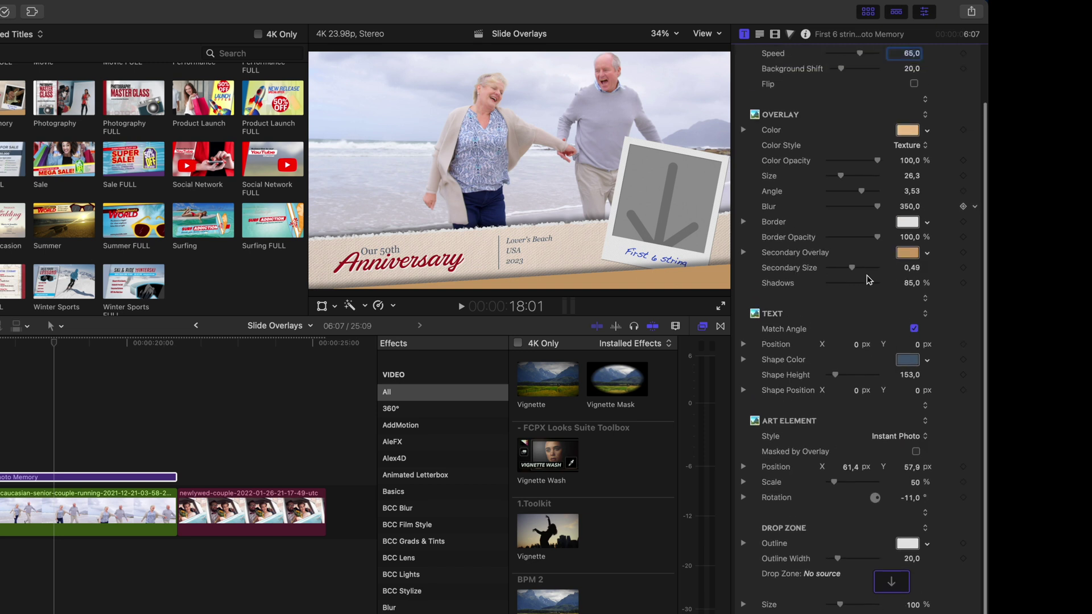
pyautogui.click(891, 586)
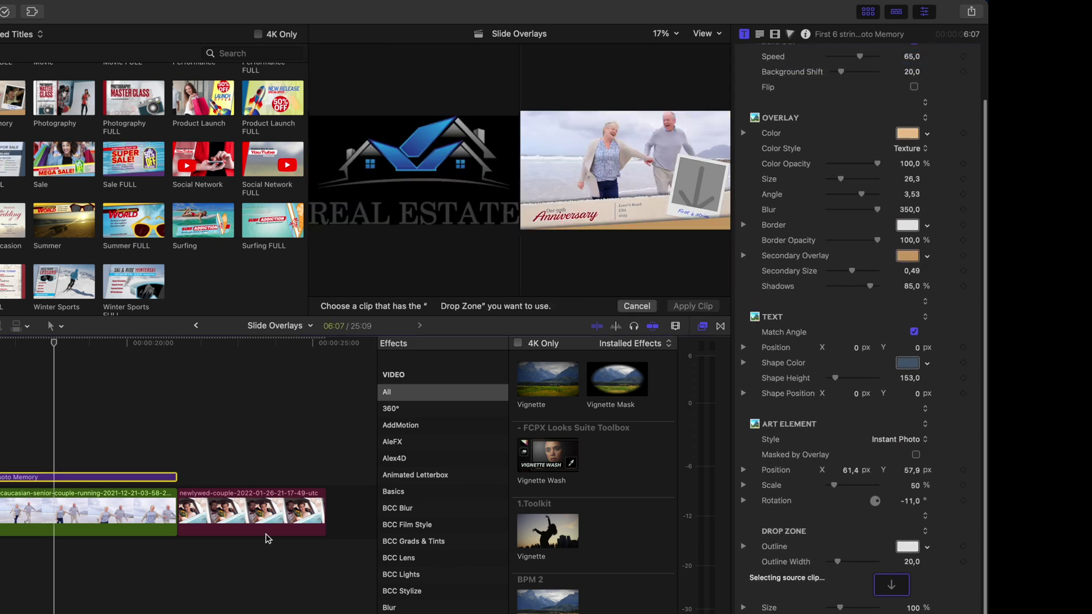
pyautogui.click(209, 515)
pyautogui.click(681, 307)
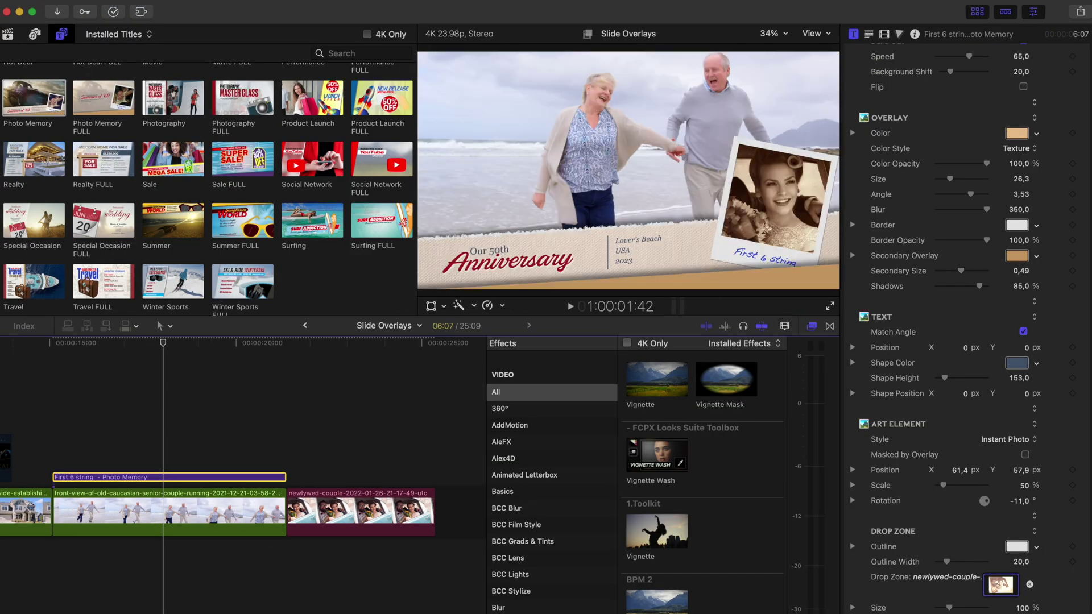
pyautogui.moveTo(951, 608); pyautogui.dragTo(943, 607)
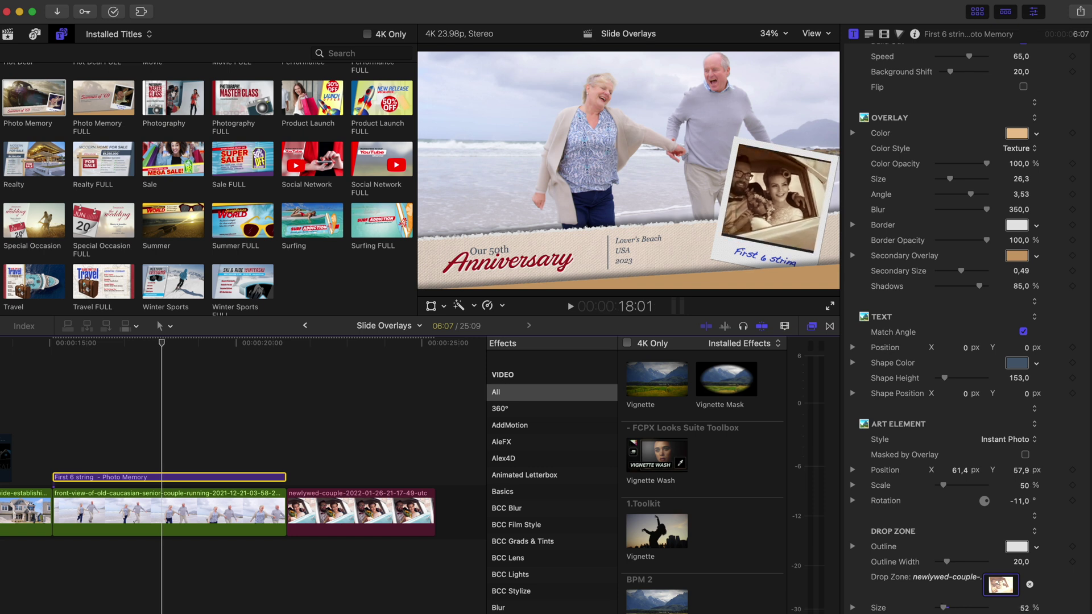
pyautogui.moveTo(943, 607); pyautogui.dragTo(945, 608)
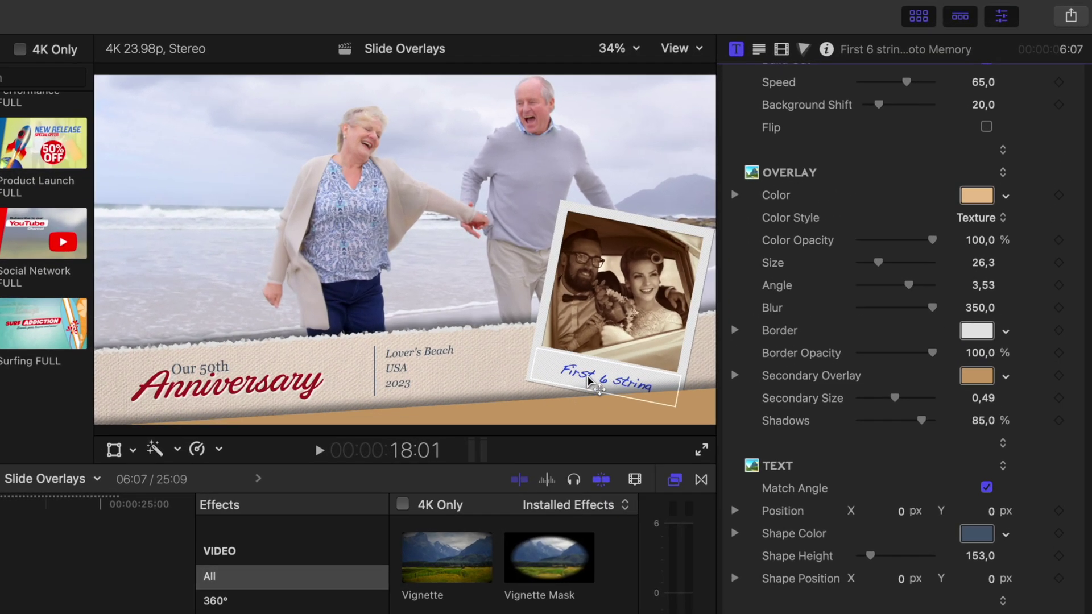
# Replace the handwritten caption under the instant photo with "Our Wedding".
pyautogui.doubleClick(752, 259)
pyautogui.click(927, 107)
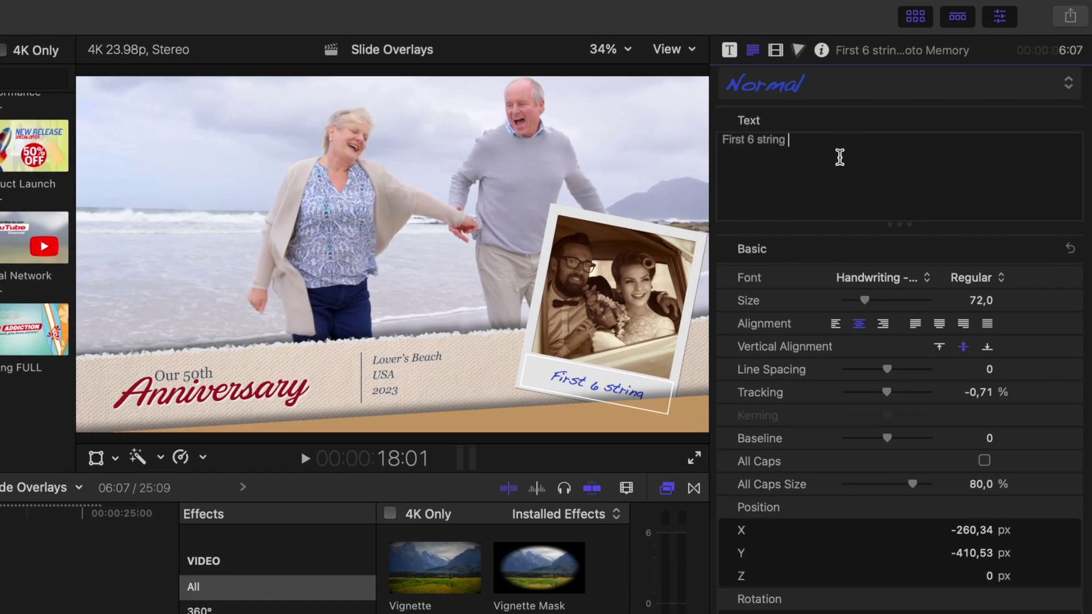
pyautogui.press('super+a')
pyautogui.write('Ouer')
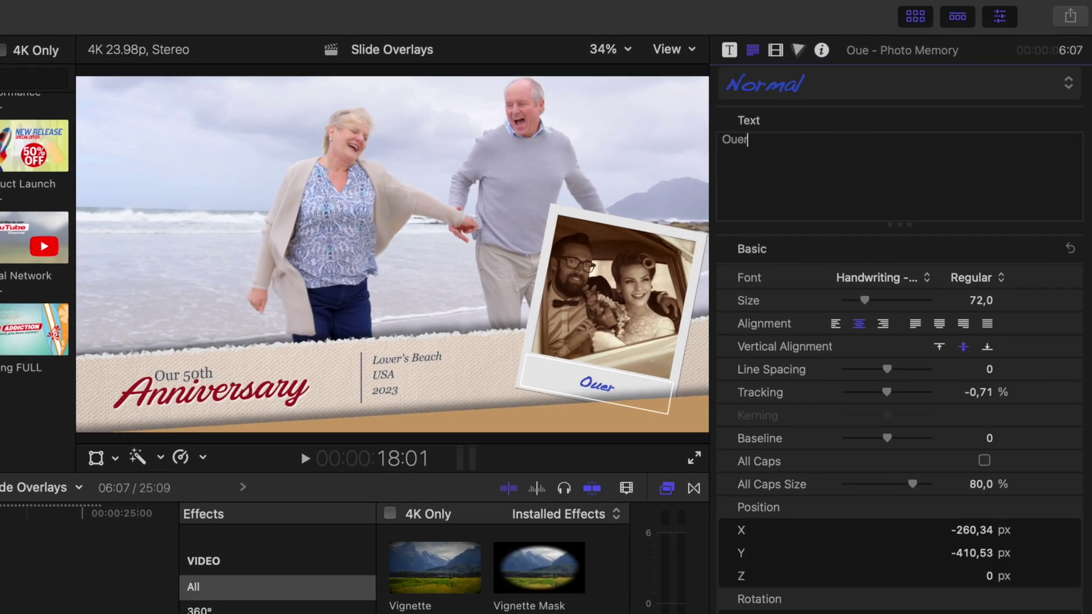
pyautogui.write(' Wedding')
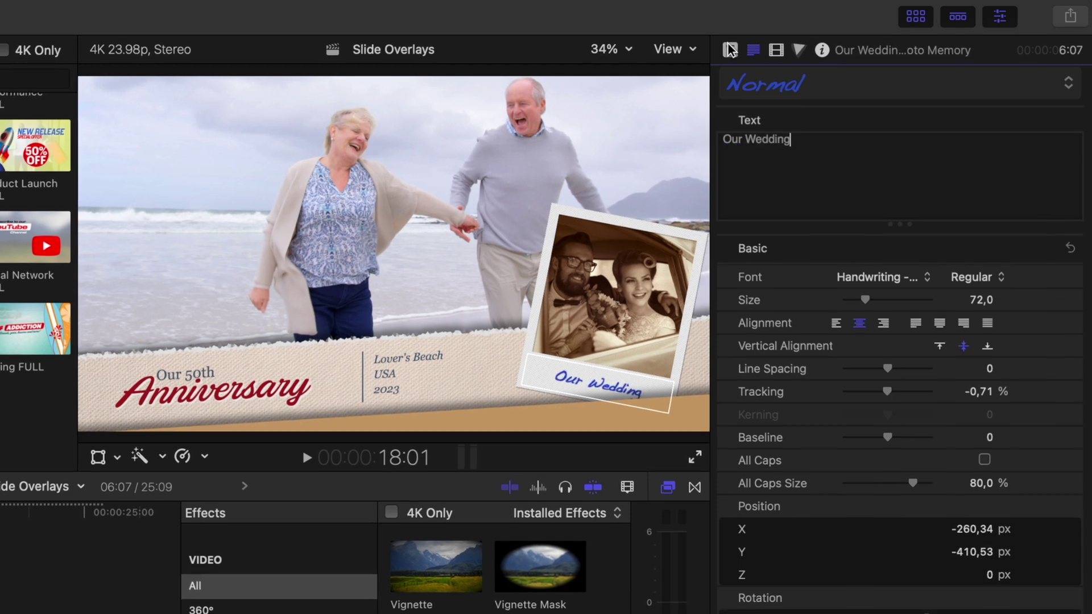
pyautogui.click(730, 50)
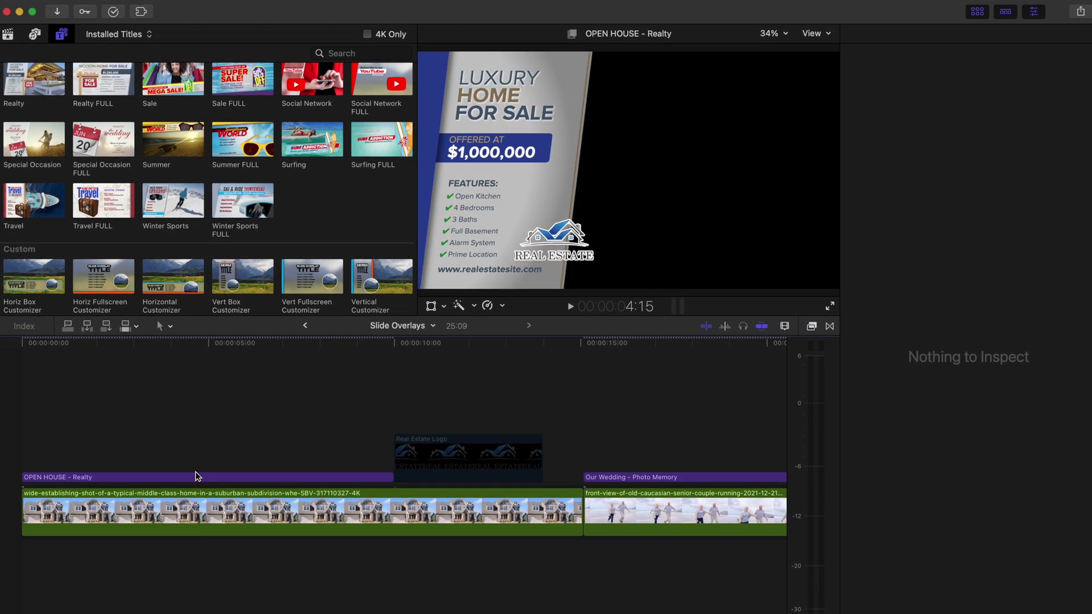
# Disable the OPEN HOUSE Realty title and add the Vert Fullscreen Customizer title above it at the start of the timeline.
pyautogui.click(195, 476)
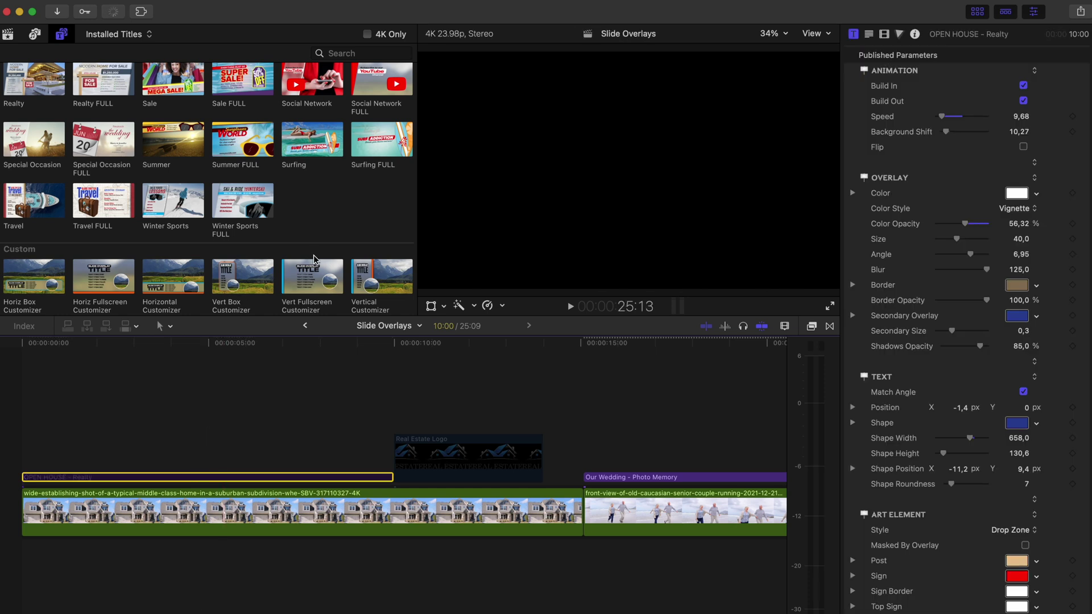
pyautogui.moveTo(307, 279); pyautogui.dragTo(64, 423)
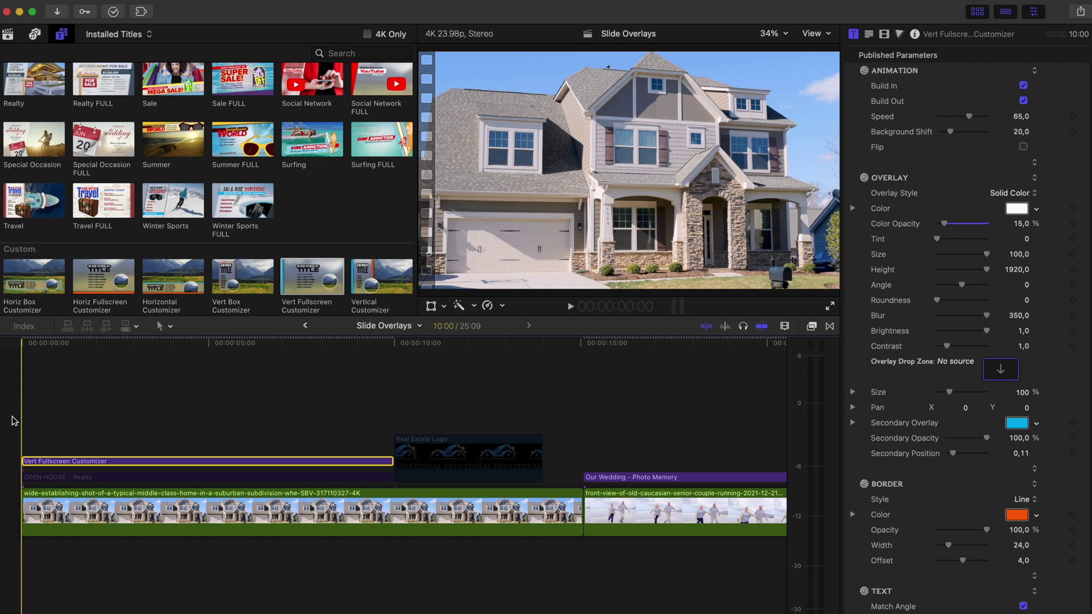
# Play the opening of the Vert Fullscreen Customizer title and review its overlay, border, text and drop zone parameters.
pyautogui.click(2, 417)
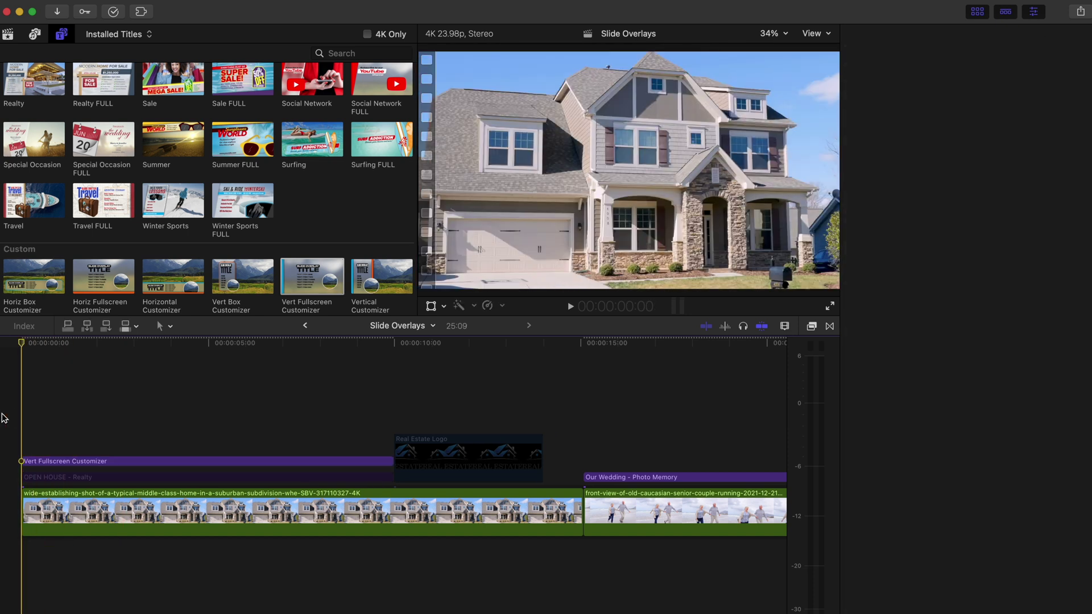
pyautogui.press('space')
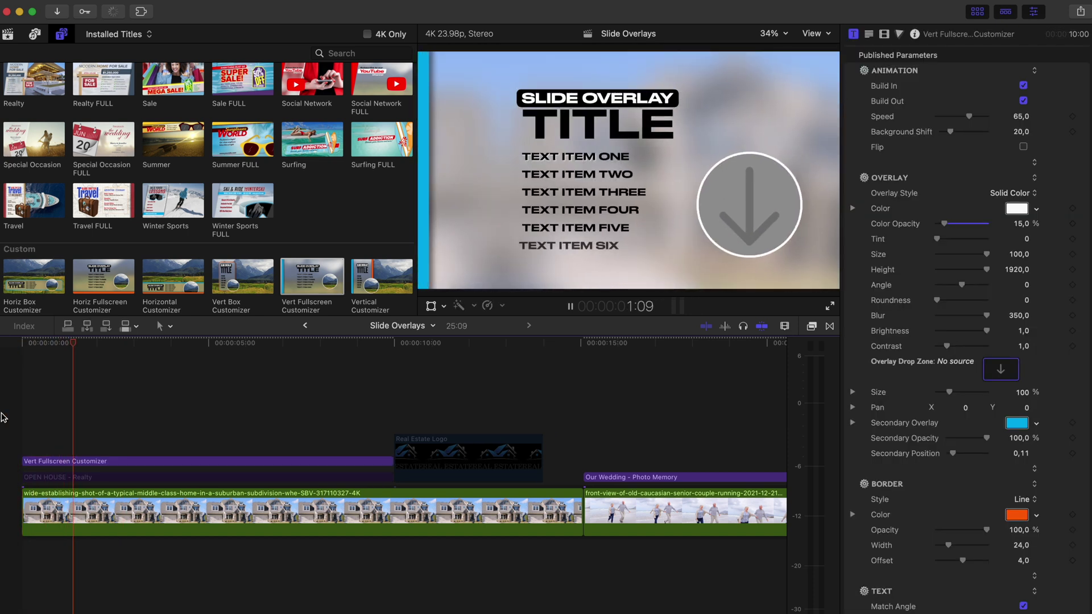
pyautogui.press('space')
pyautogui.click(73, 458)
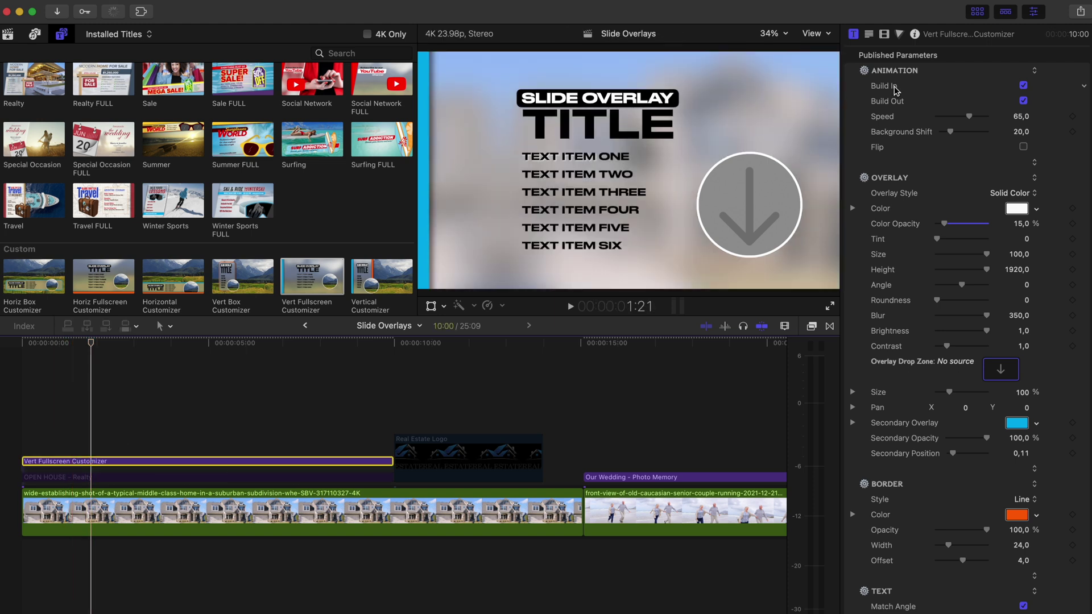
pyautogui.scroll(-10, 894, 87)
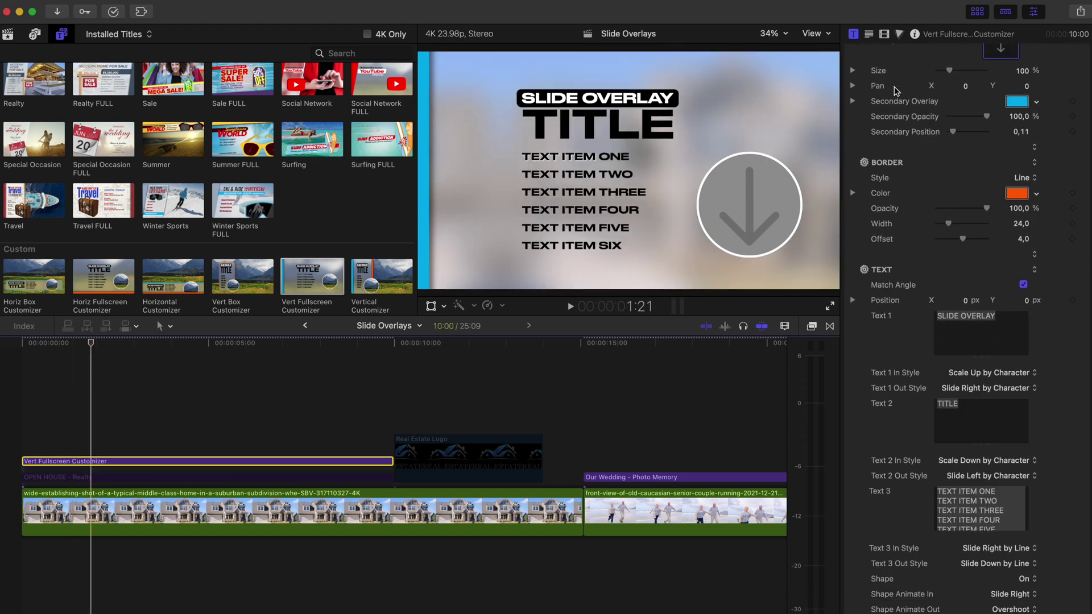
pyautogui.scroll(-2, 896, 91)
pyautogui.scroll(-12, 894, 104)
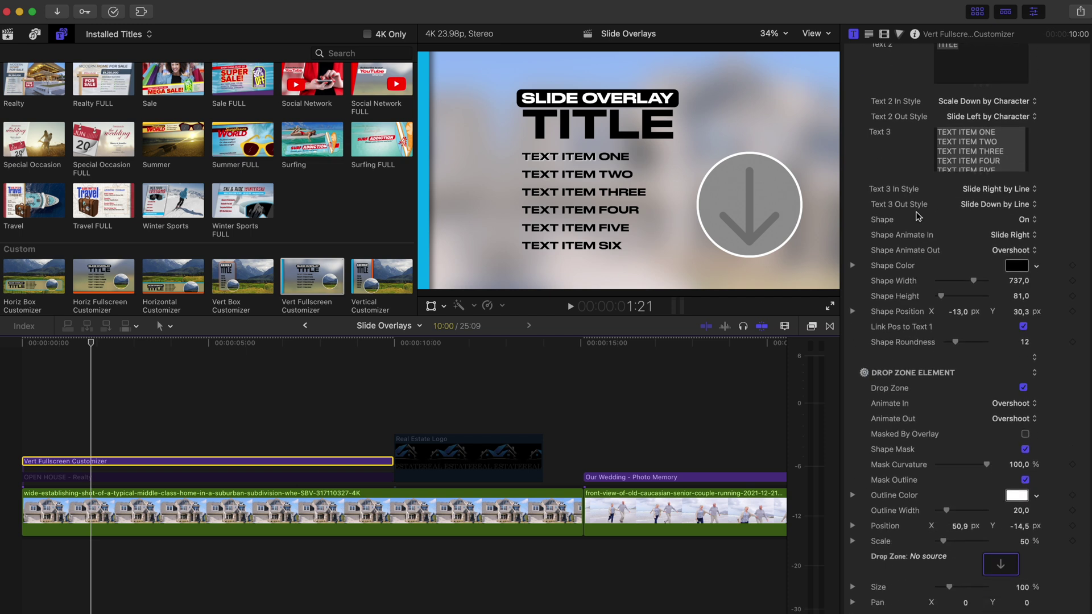